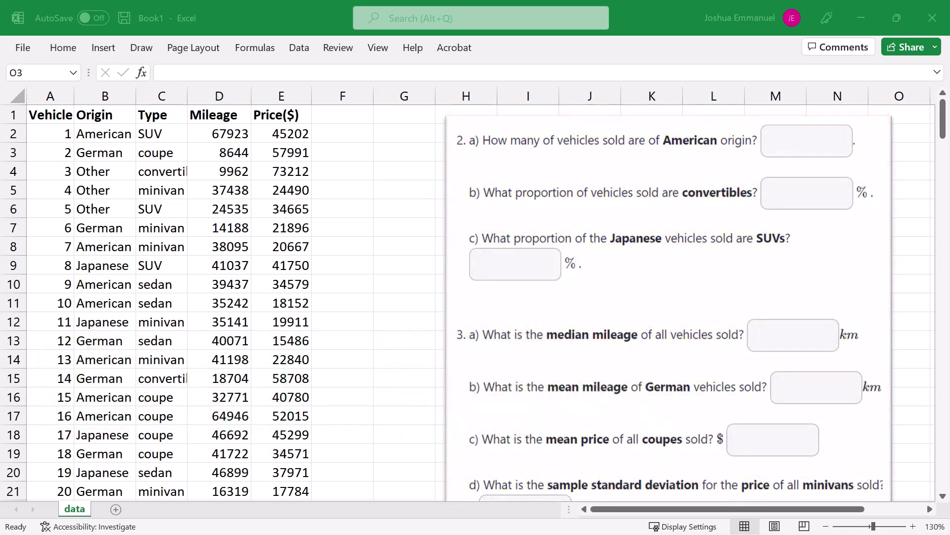
Step: Turn on filters for the Vehicle, Origin, Type, Mileage and Price headers from the Data tab
left_click(125, 134)
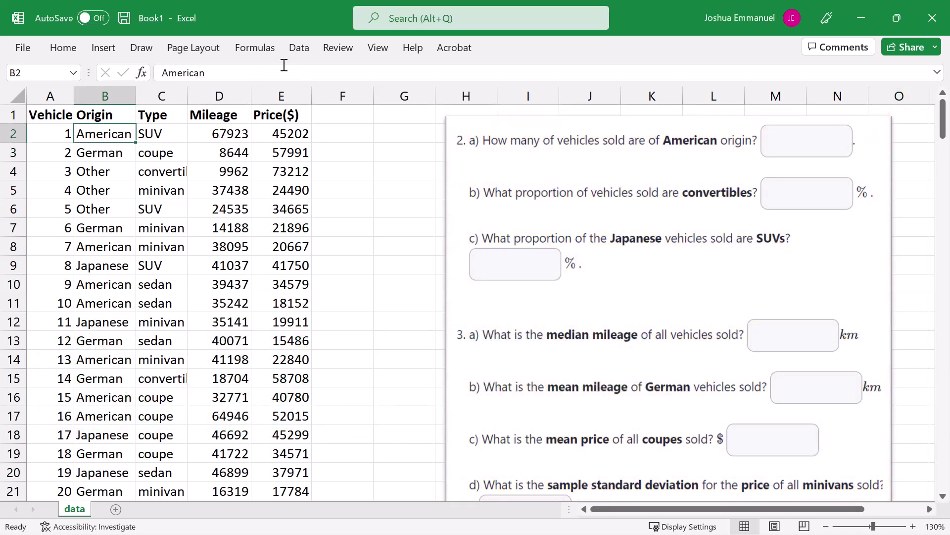
left_click(299, 48)
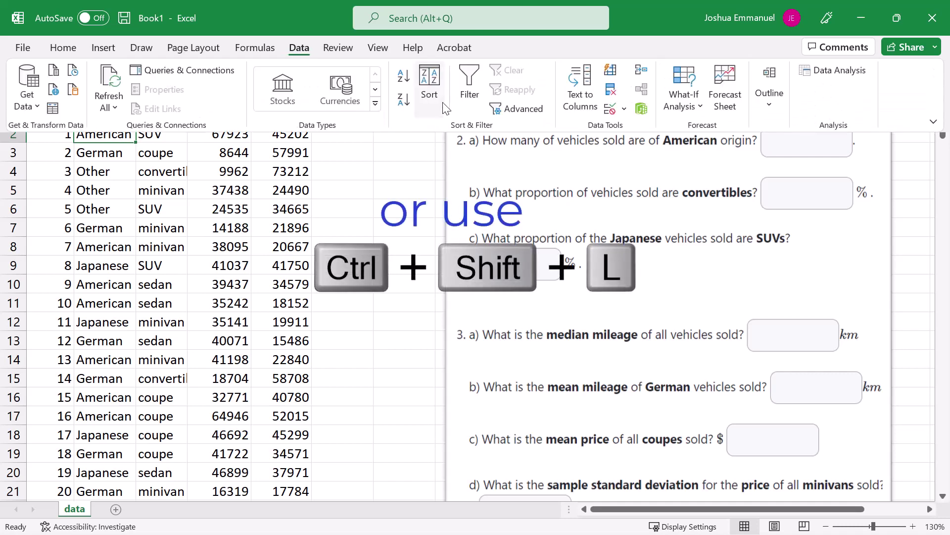
left_click(468, 83)
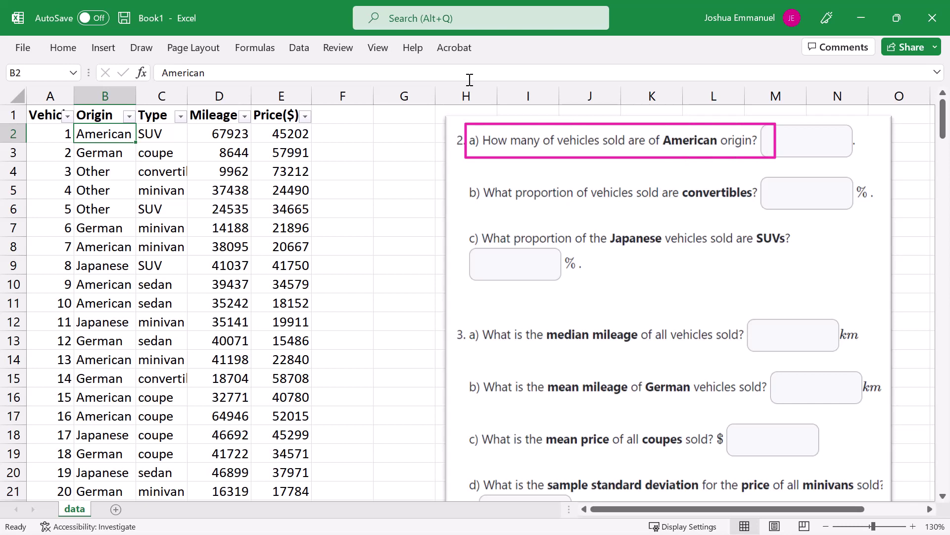
Step: Filter the Origin column to American only, showing 70 of 206 records
left_click(129, 116)
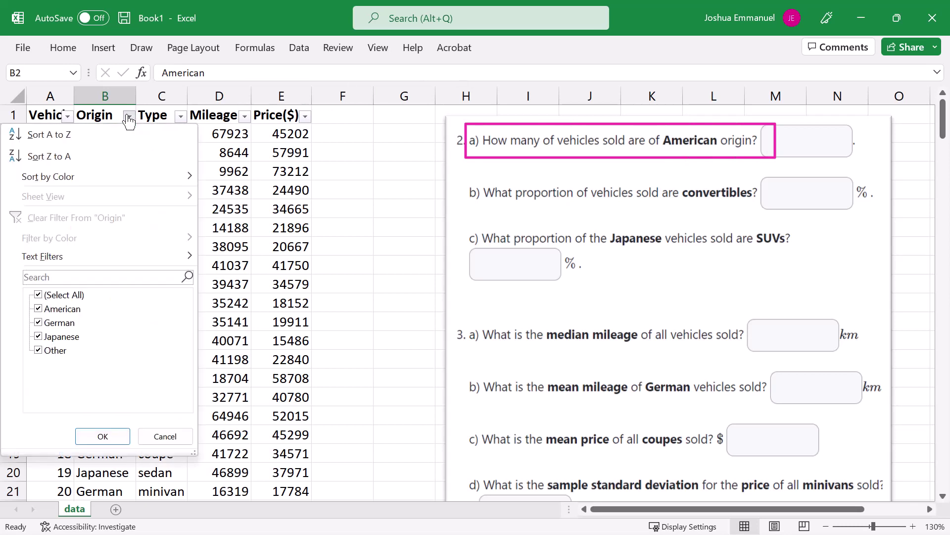
left_click(65, 295)
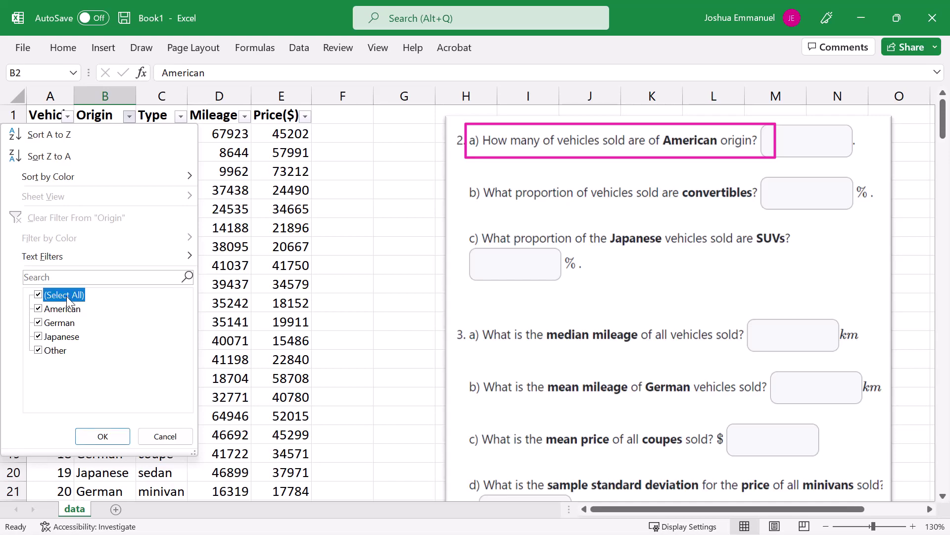
left_click(72, 310)
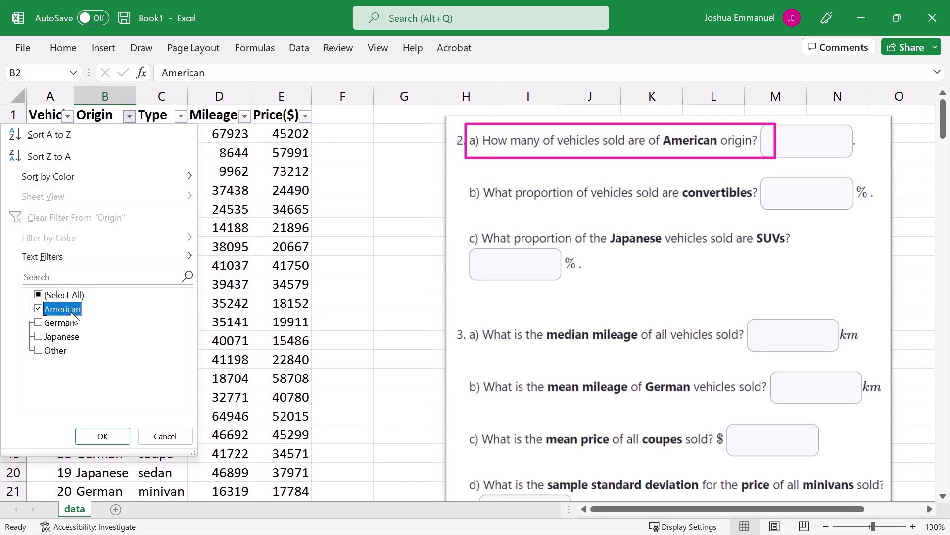
left_click(105, 436)
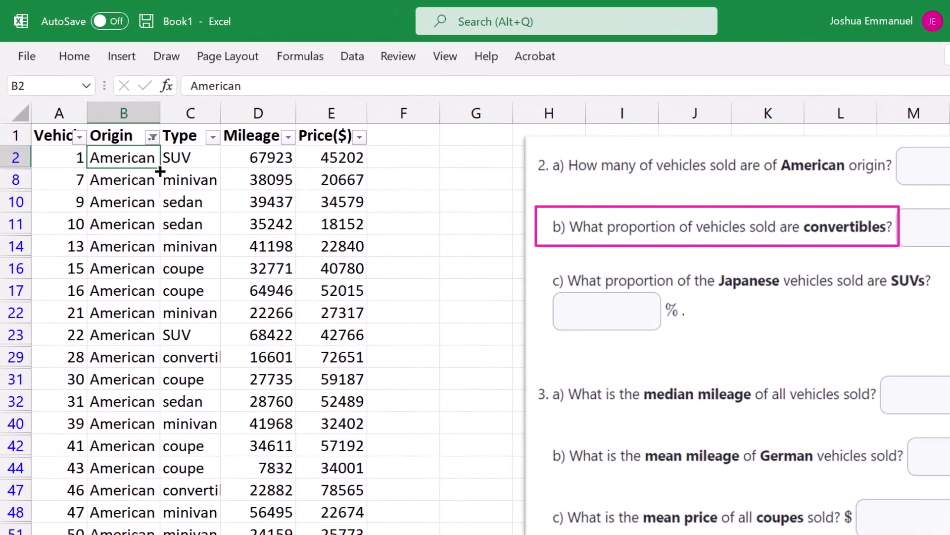
Step: Clear the Origin filter, filter Type to convertible only (22 of 206), and widen column C
left_click(152, 137)
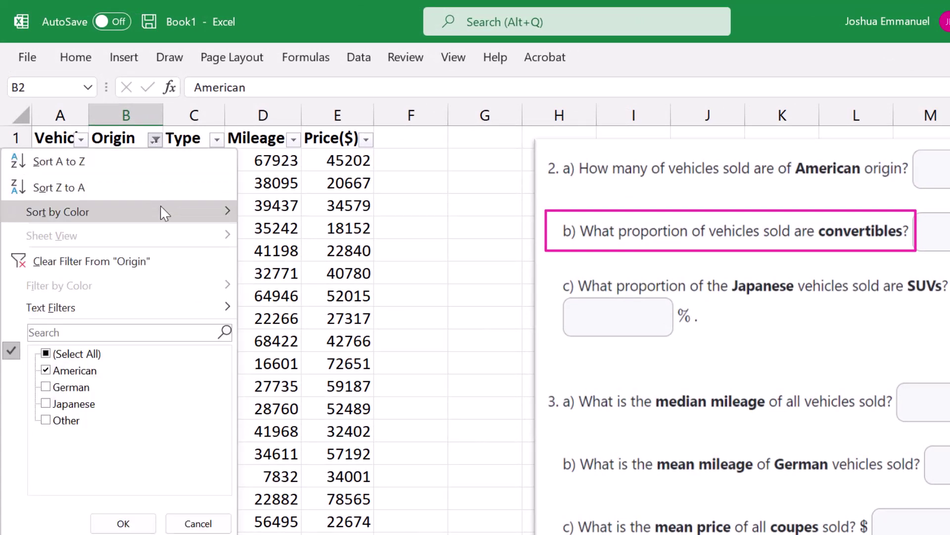
left_click(148, 265)
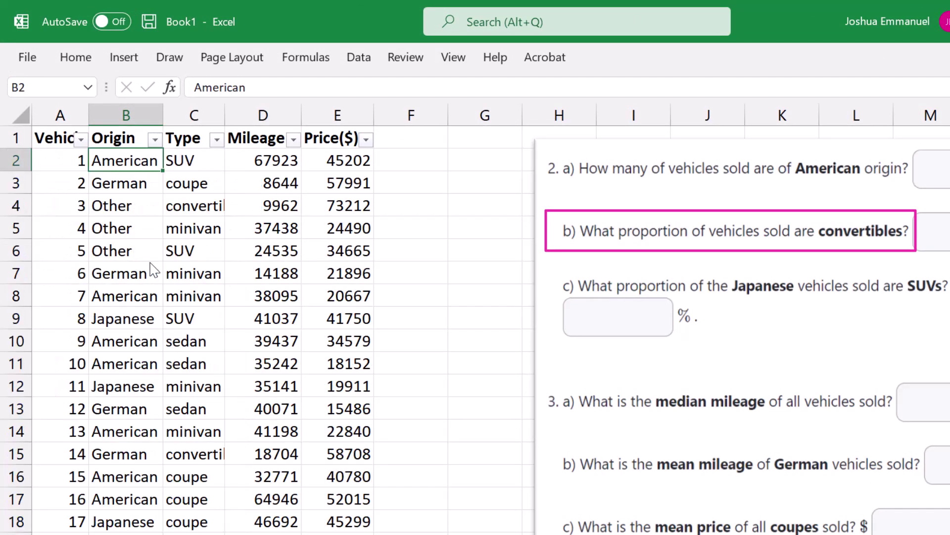
left_click(216, 140)
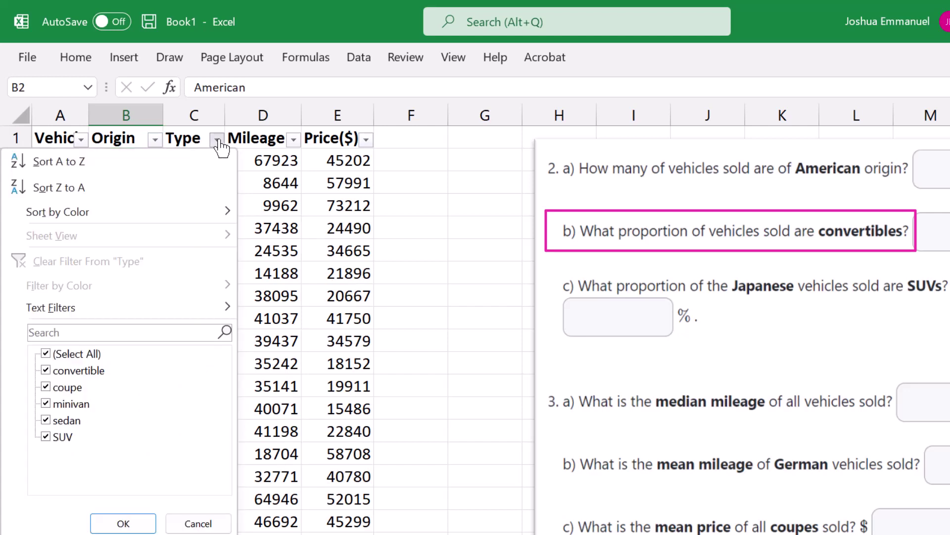
left_click(86, 354)
left_click(94, 371)
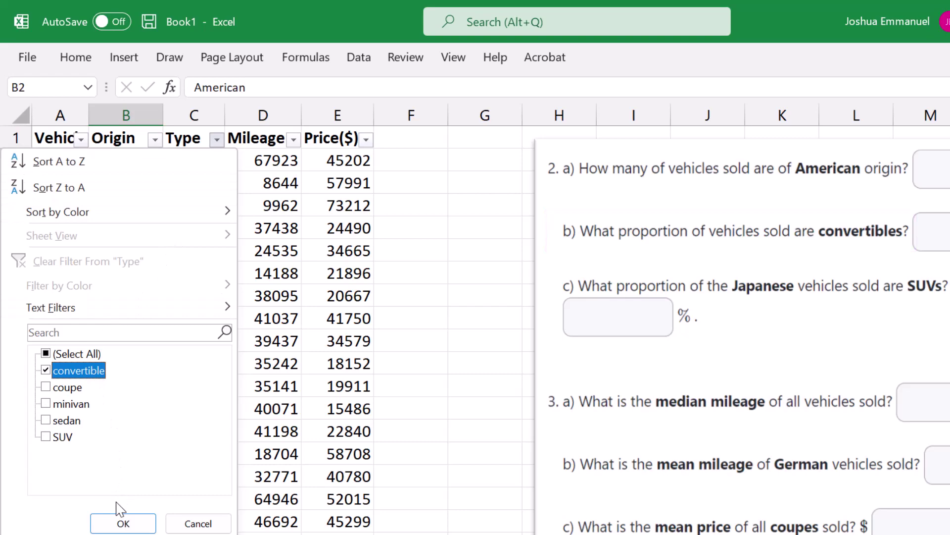
left_click(123, 522)
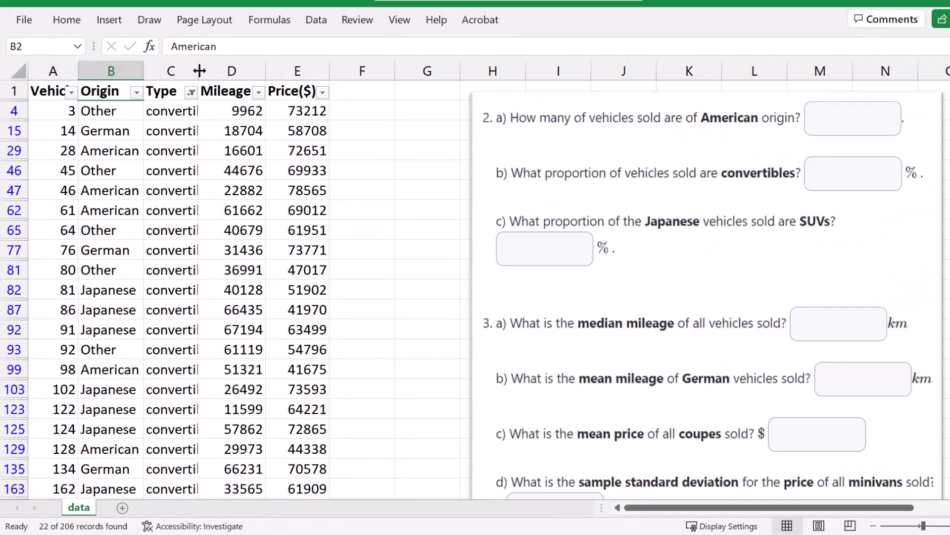
left_click_drag(204, 97, 210, 94)
left_click(384, 247)
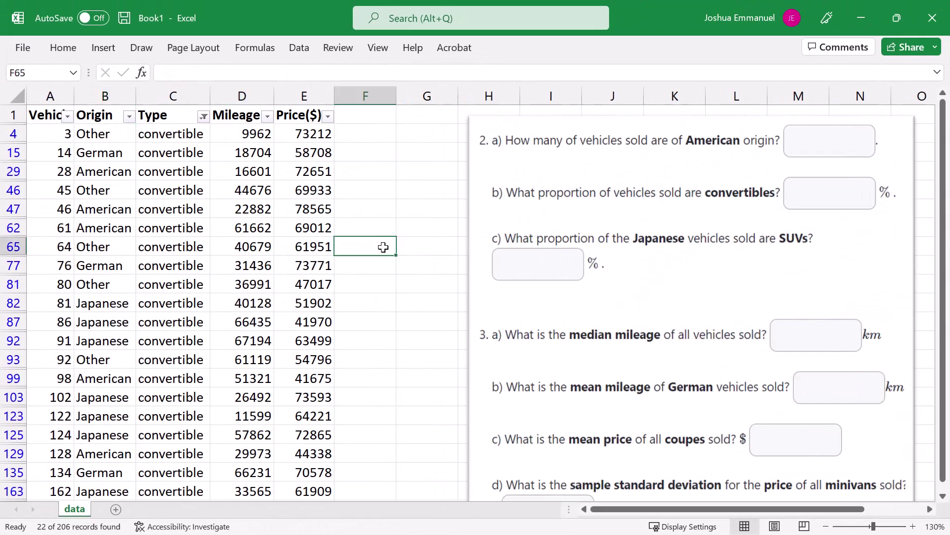
Step: Enter =22/206 in F65 and format it as a percentage, 10.68%
type("=")
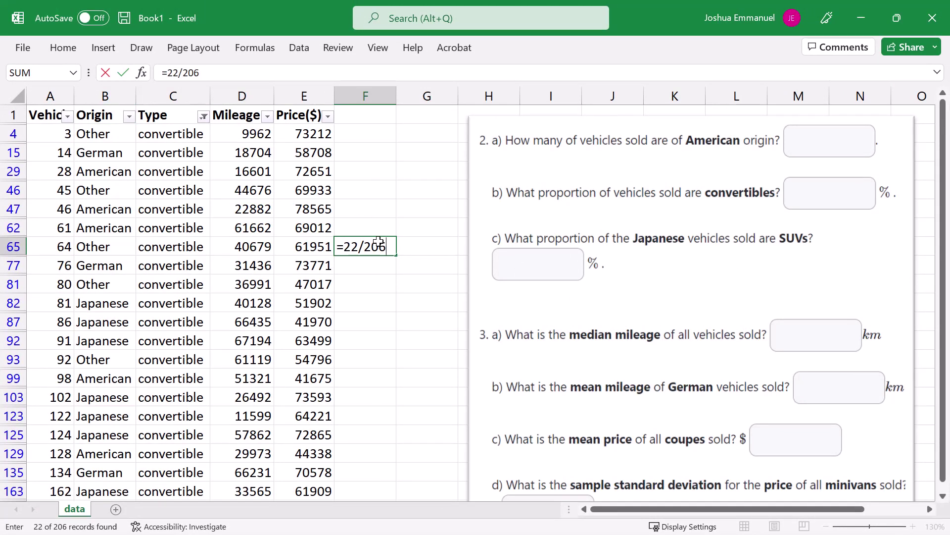
type("22/206")
key("Return")
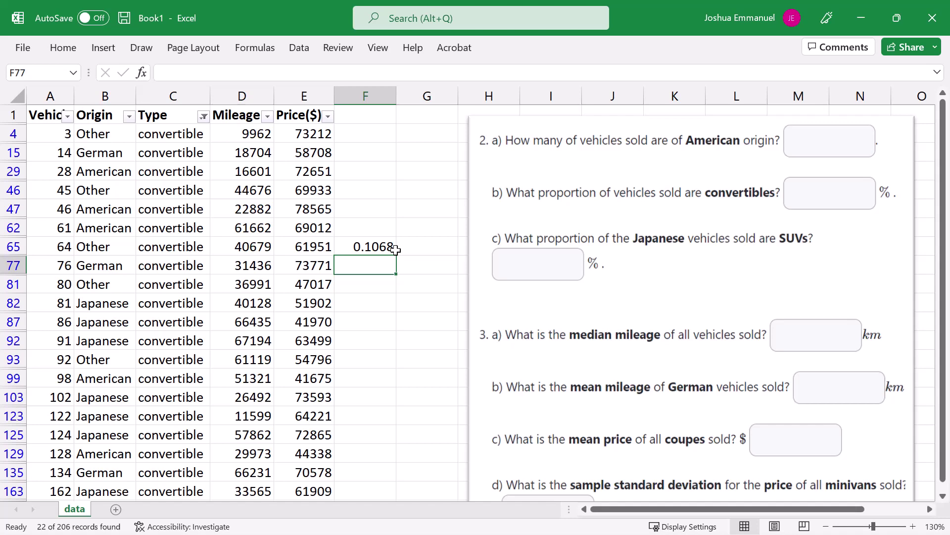
right_click(394, 247)
key("ctrl+shift+5")
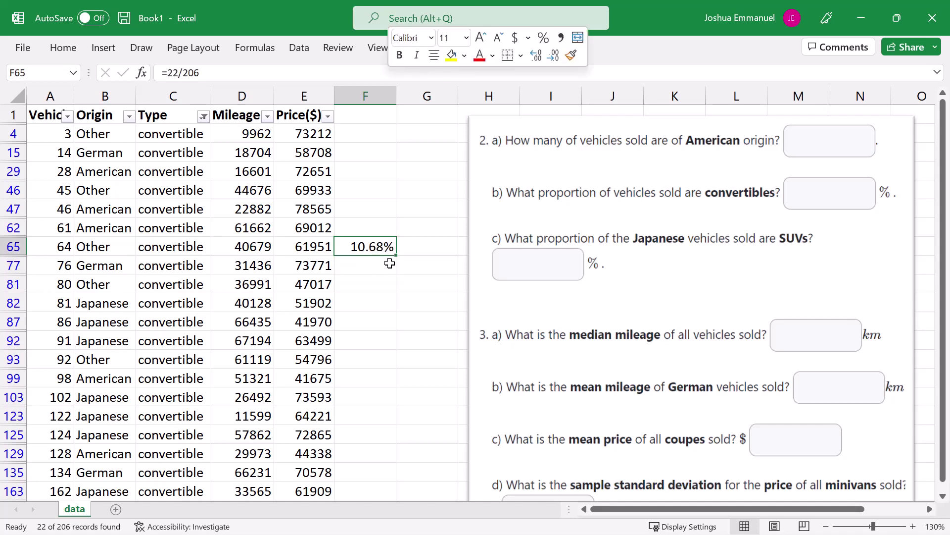
Step: Clear the convertible Type filter and filter Origin to Japanese only
left_click(203, 117)
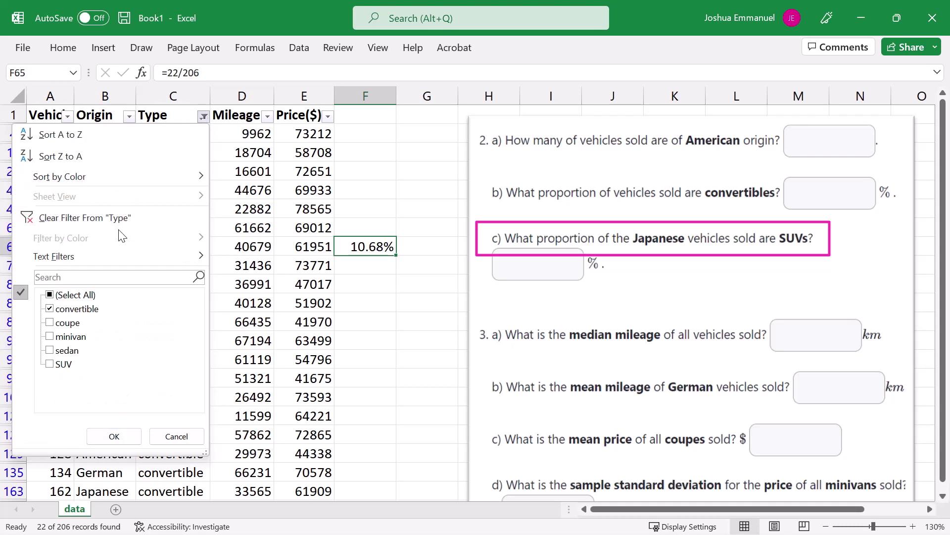
left_click(126, 221)
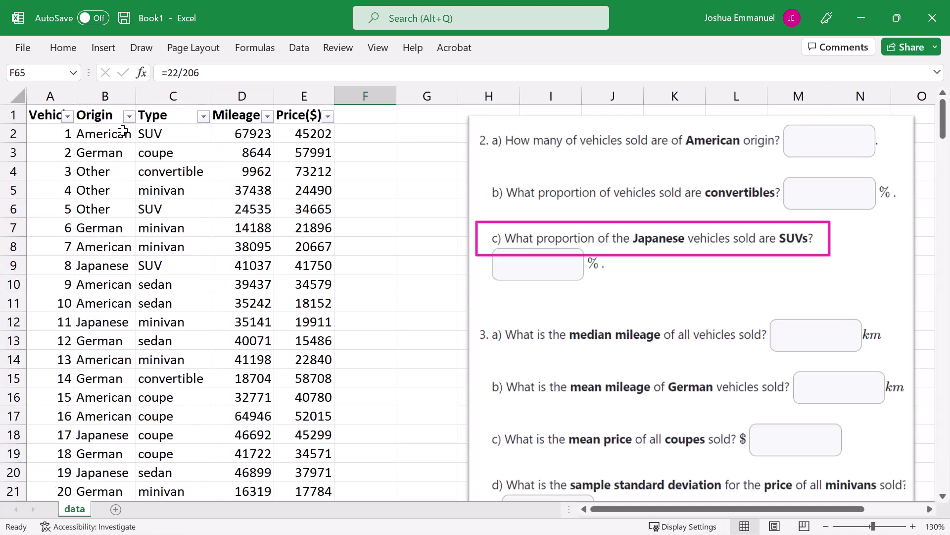
left_click(129, 116)
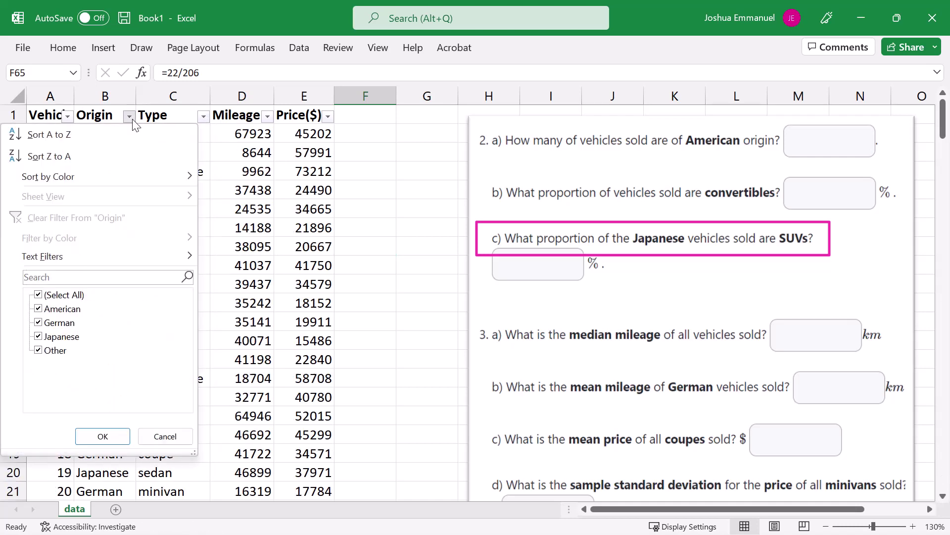
left_click(64, 297)
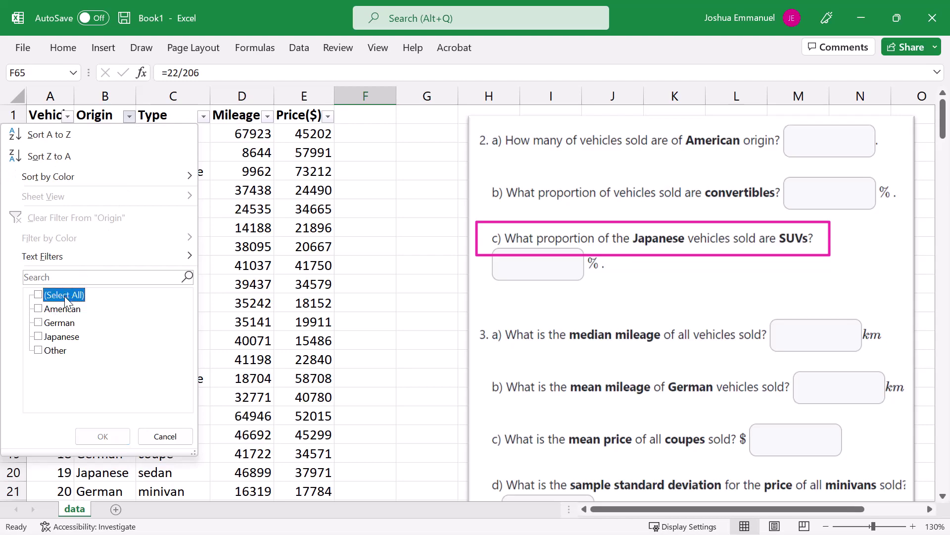
left_click(62, 337)
left_click(105, 437)
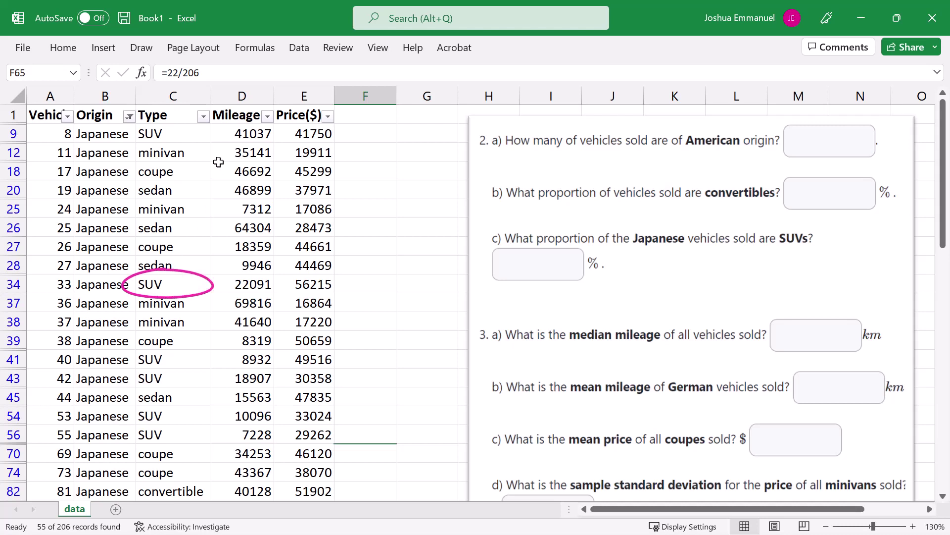
Step: Filter Type to SUV (13 records) and enter =13/55 in F54, giving 0.23636
left_click(204, 117)
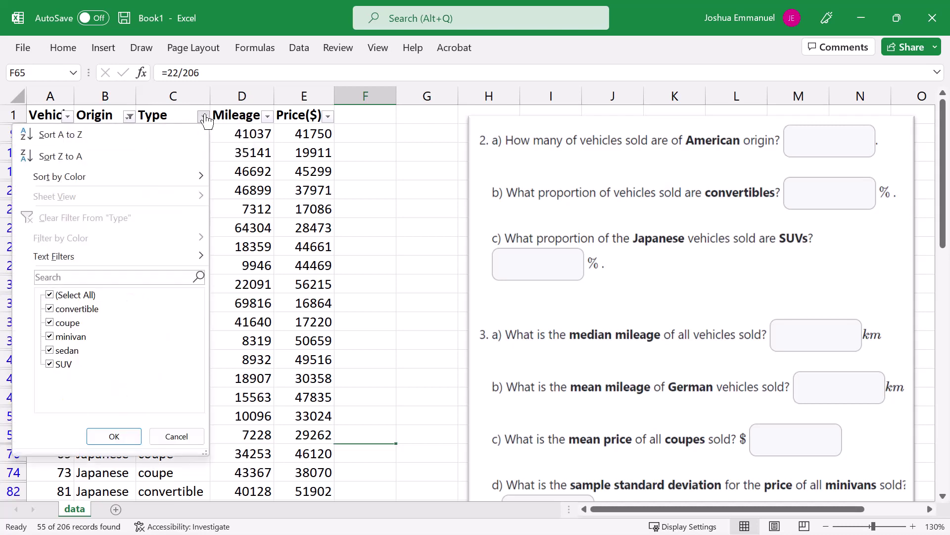
left_click(77, 295)
left_click(65, 365)
left_click(114, 437)
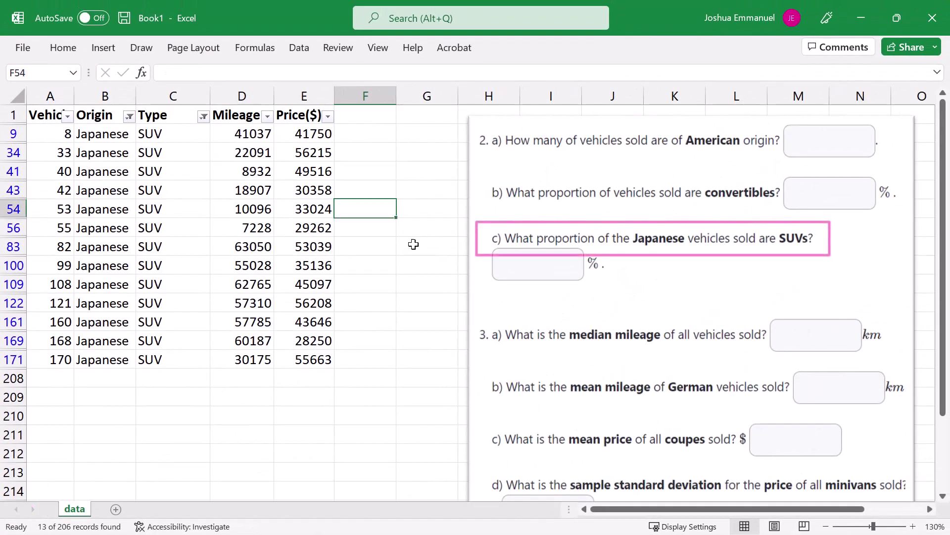
type("=13/55")
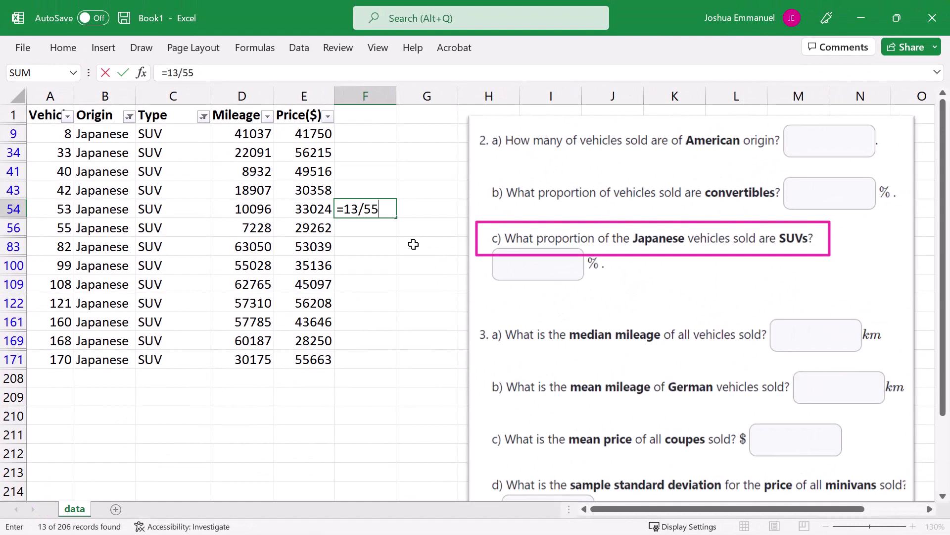
key("Return")
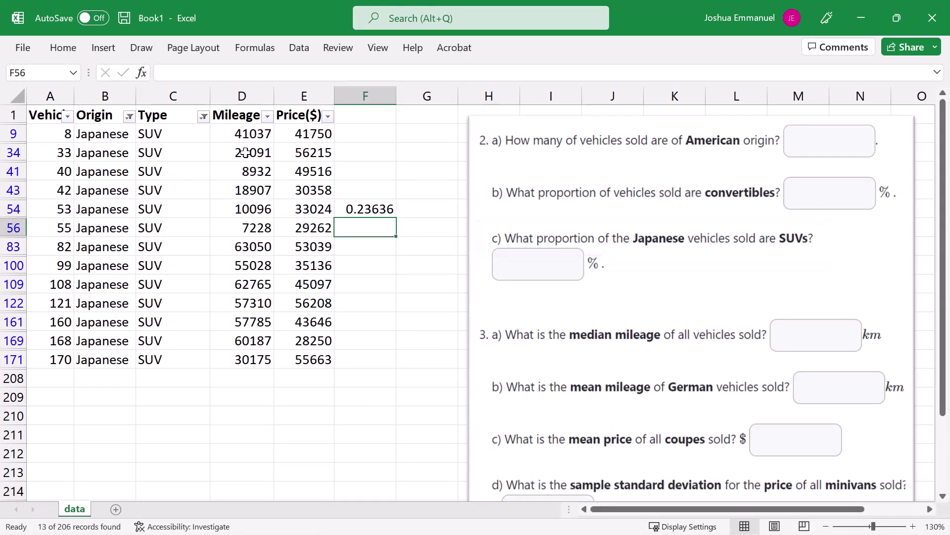
Step: Clear the SUV Type filter and the Japanese Origin filter to list all 206 vehicles
left_click(203, 117)
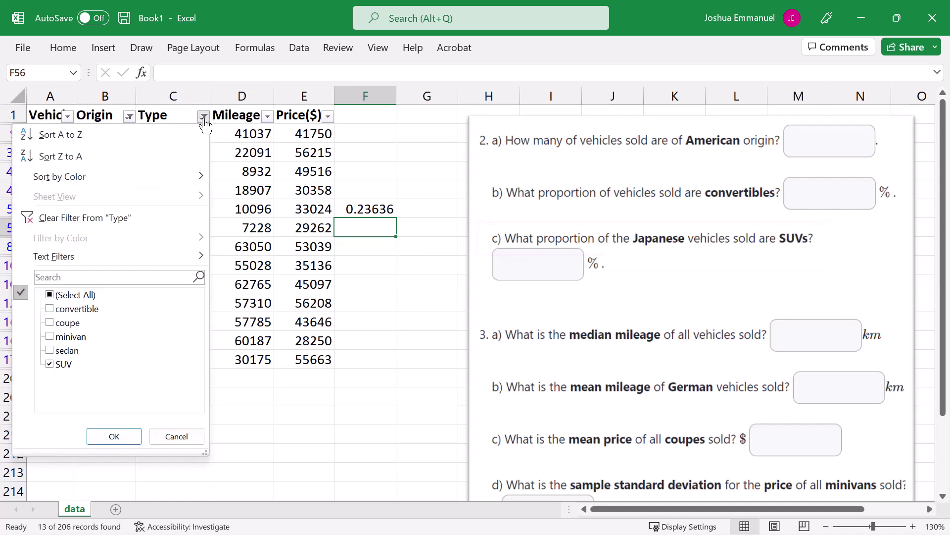
left_click(121, 216)
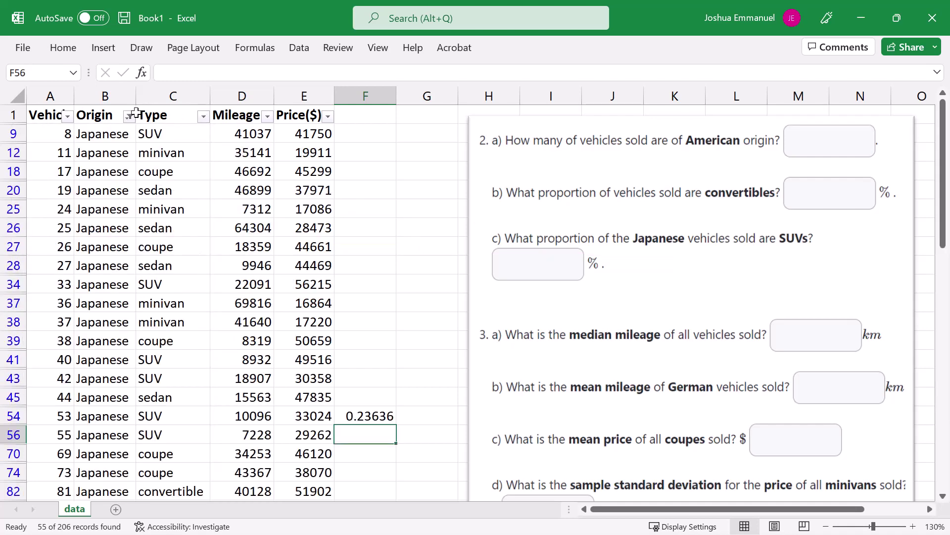
left_click(130, 116)
left_click(113, 216)
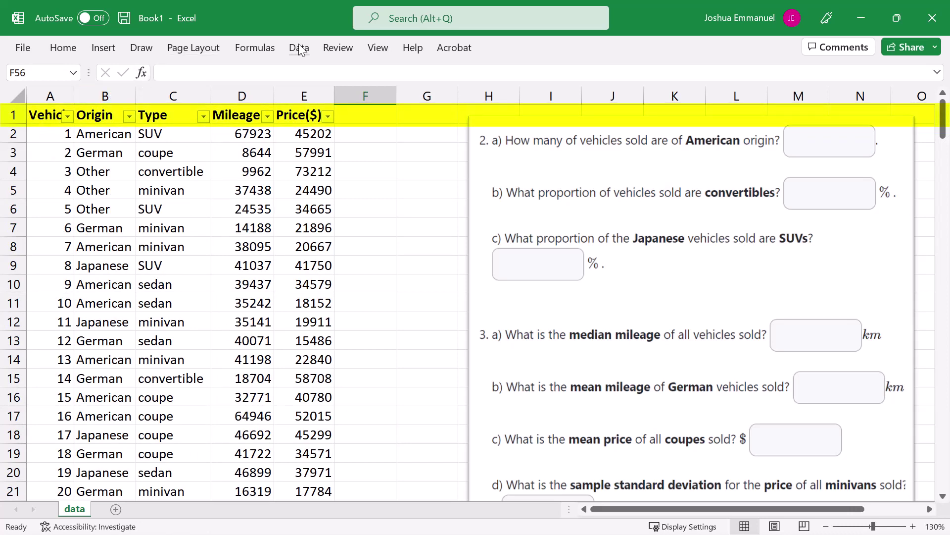
Step: Freeze the top header row and scroll down to the last records at row 207
left_click(375, 51)
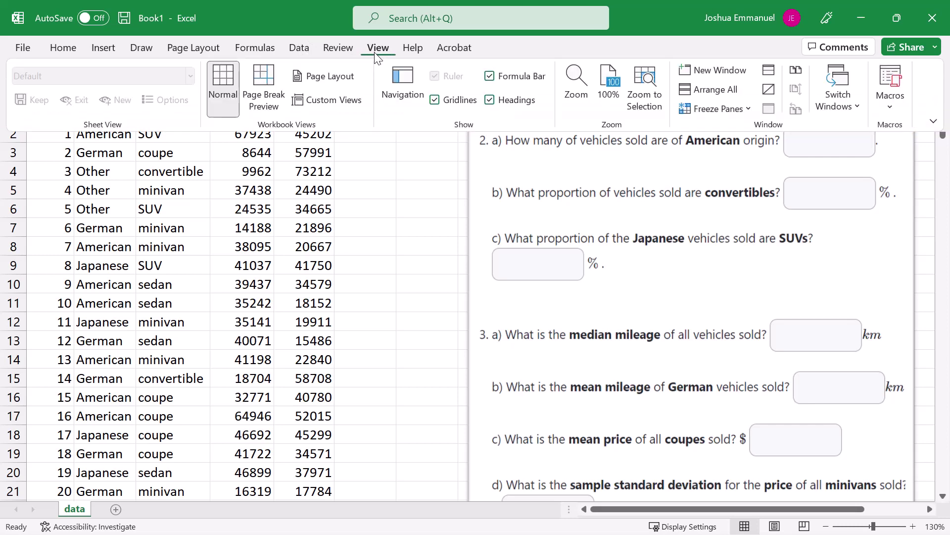
left_click(717, 111)
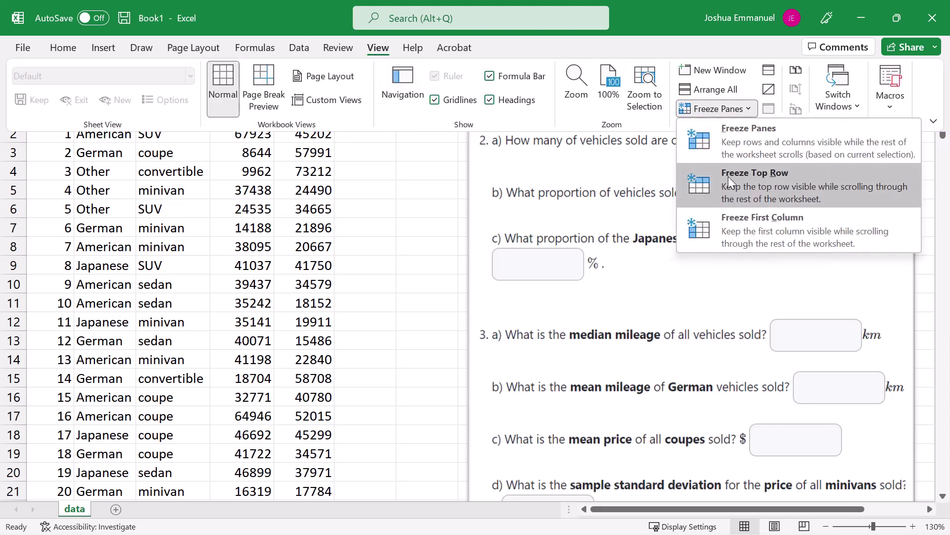
left_click(729, 176)
scroll(343, 249, "down", 15)
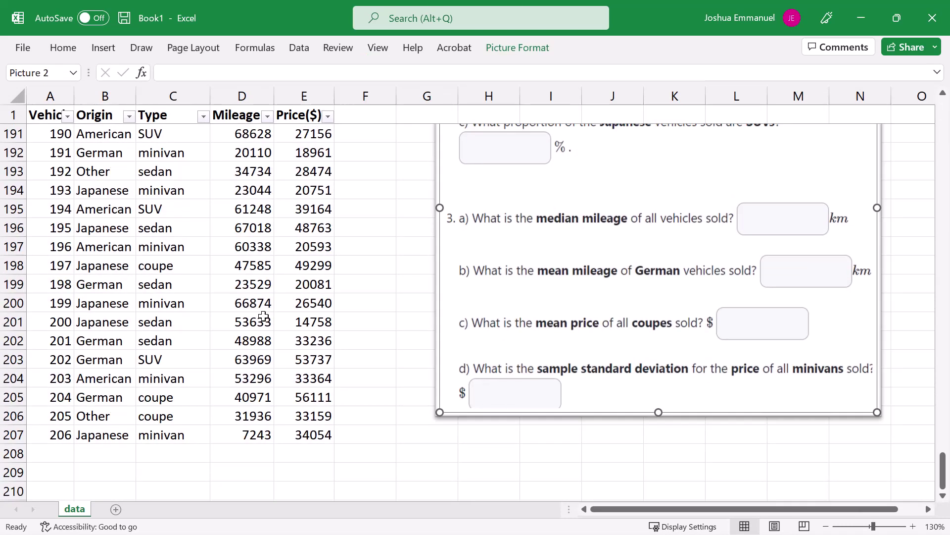
scroll(263, 317, "down", 1)
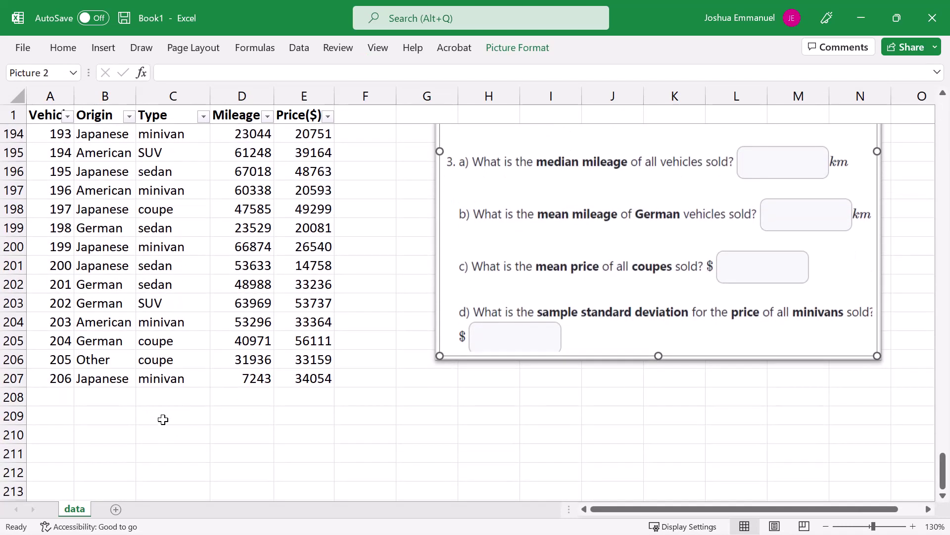
Step: Enter a right-aligned 'Median Mileage' label in C209
left_click(162, 419)
type("Medi")
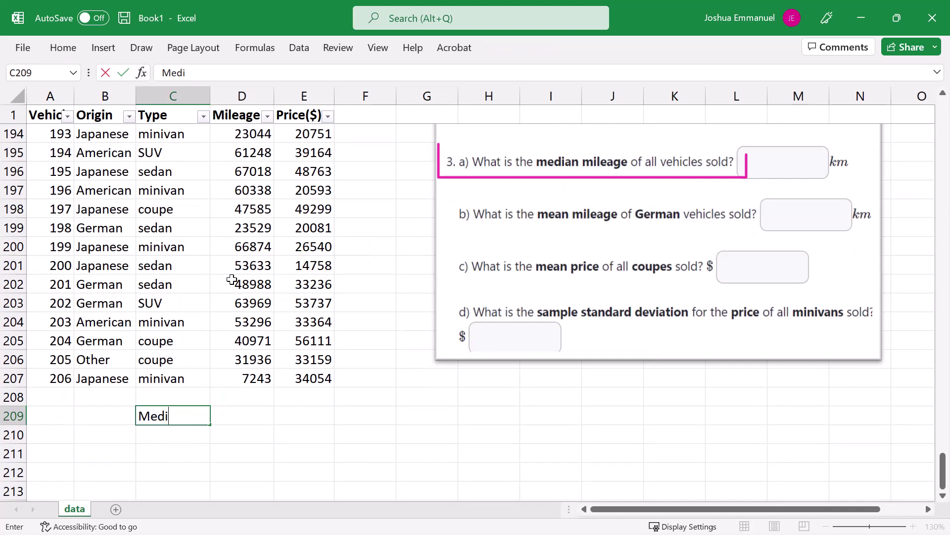
type("an Mileage")
left_click(63, 45)
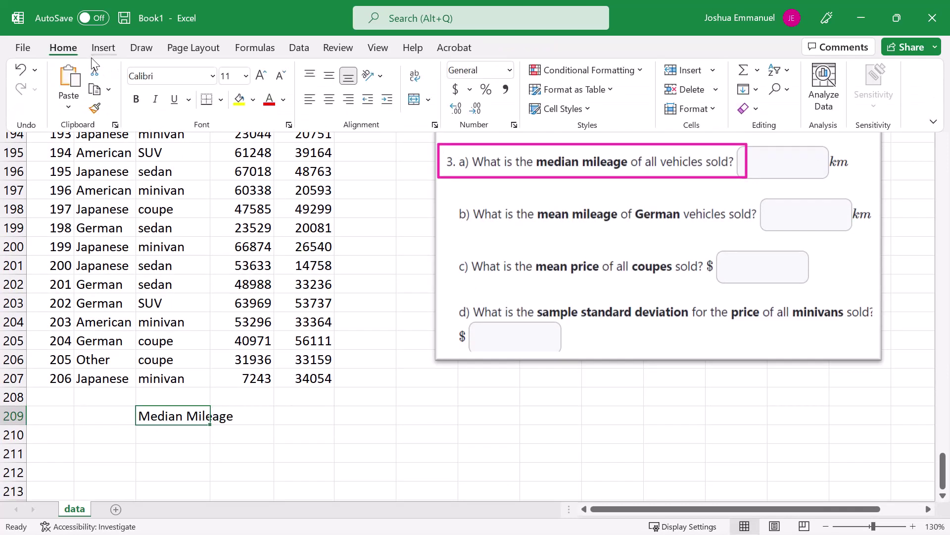
left_click(349, 100)
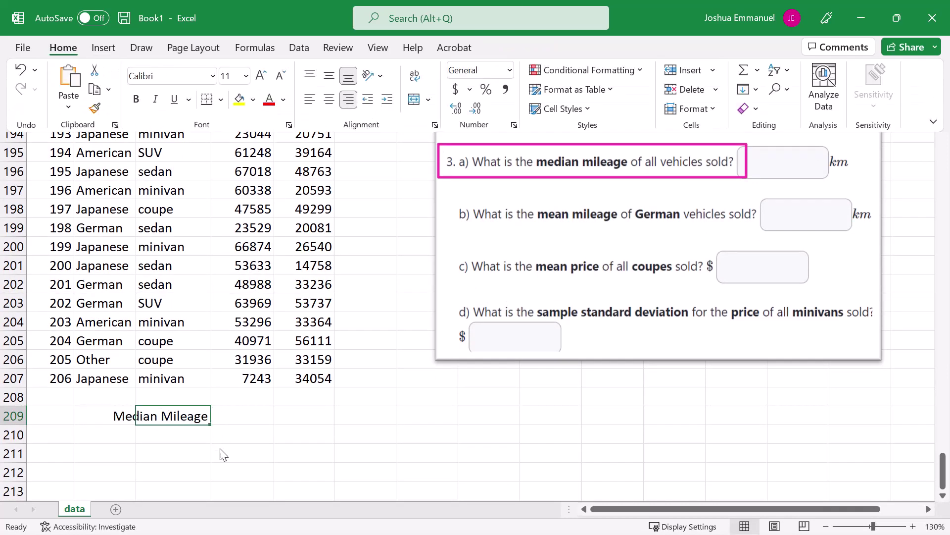
Step: Enter =MEDIAN(D1:D207) in D209, returning 39035
left_click(248, 415)
type("=medi")
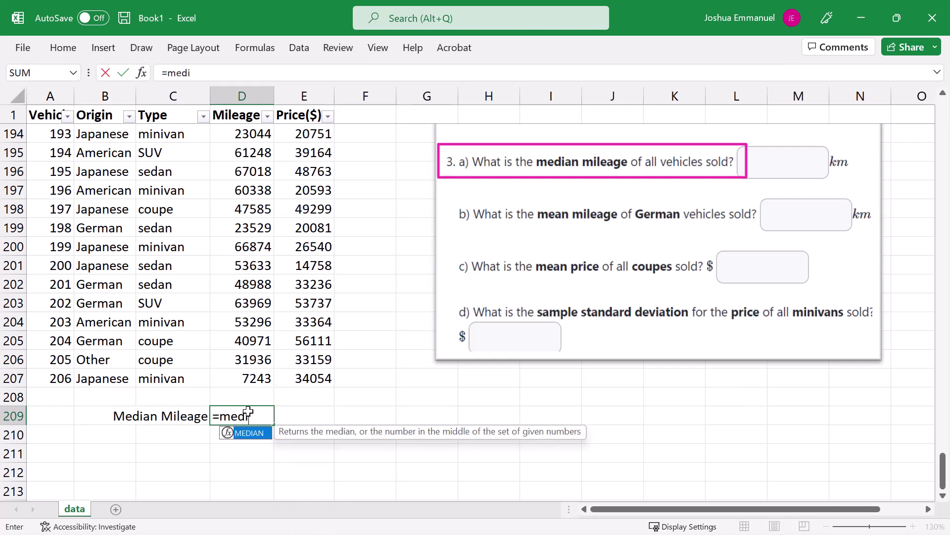
type("a")
key("Tab")
left_click(255, 375)
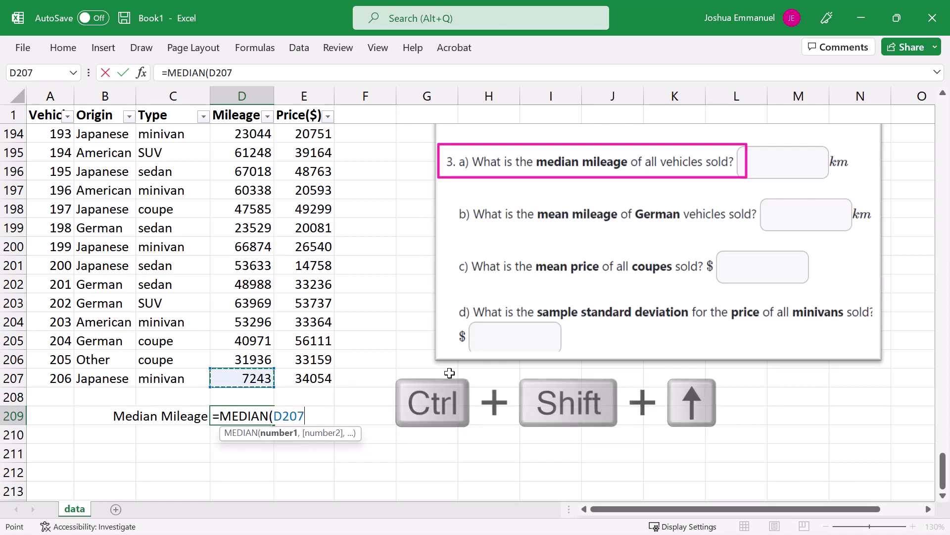
key("ctrl+shift+Up")
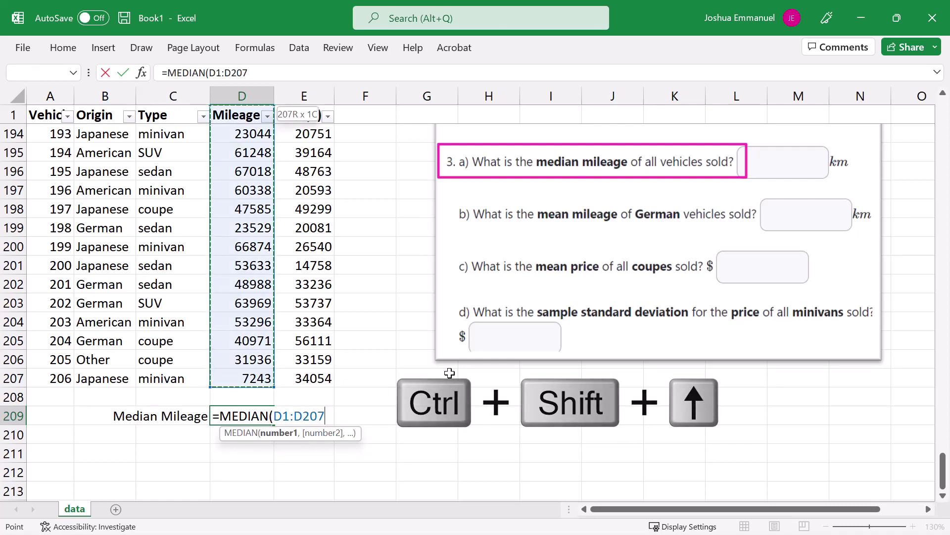
key("Return")
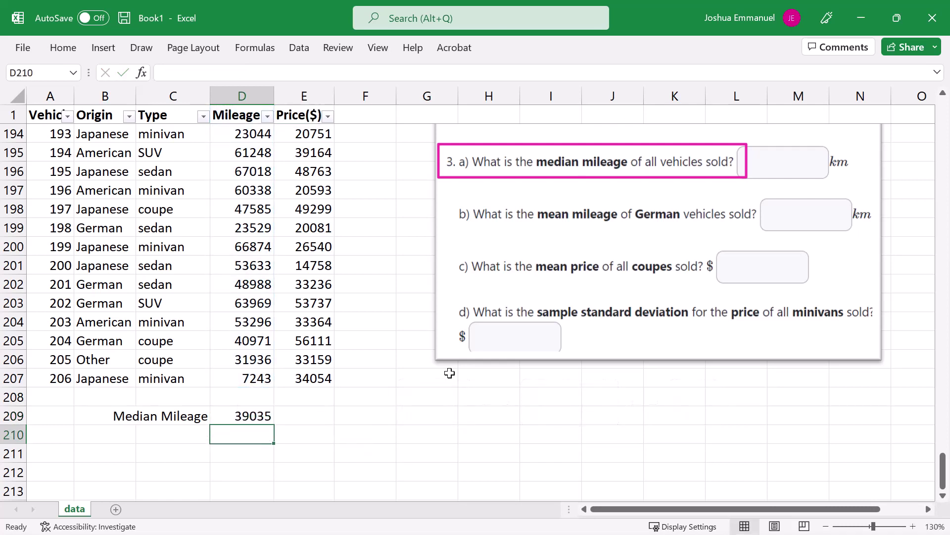
Step: Enter the label 'German --Mean Mileage' in C210
left_click(190, 438)
type("Ge")
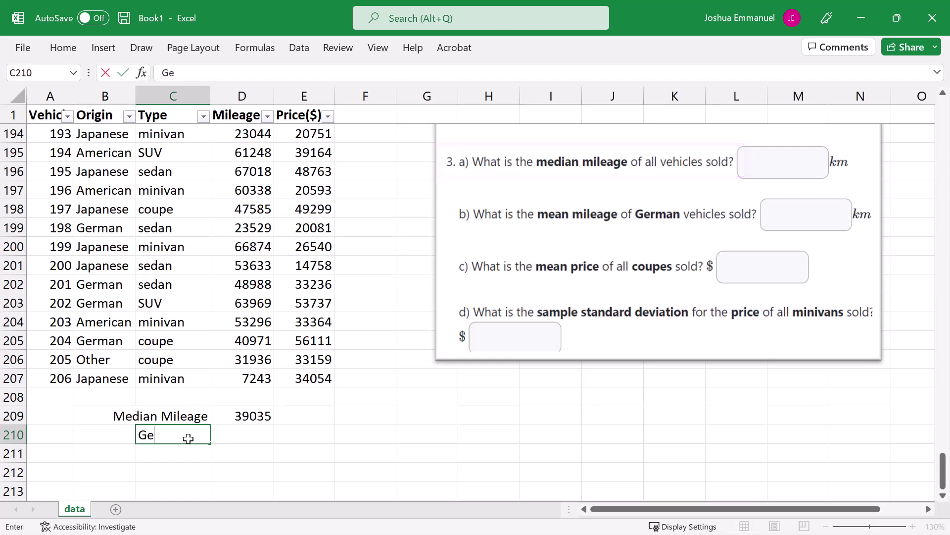
type("rman --Mean Mileage")
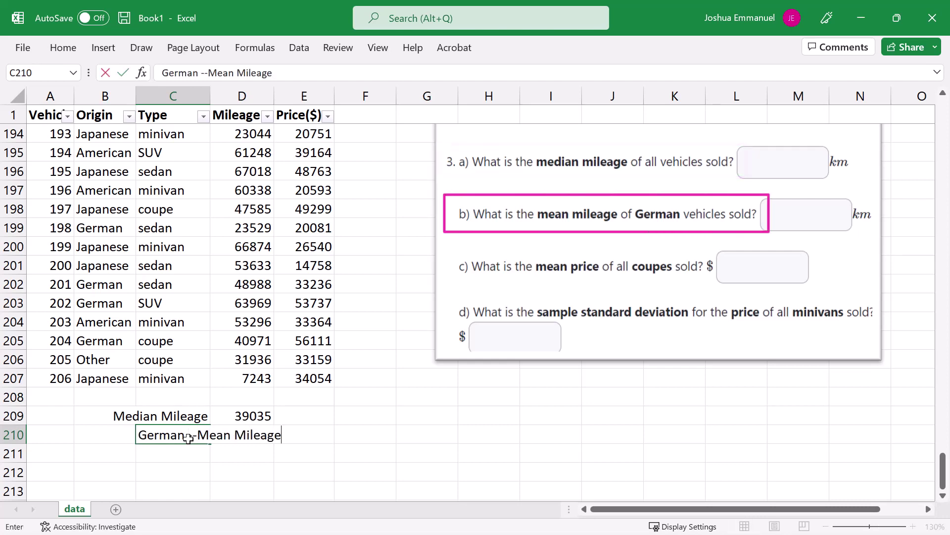
key("Tab")
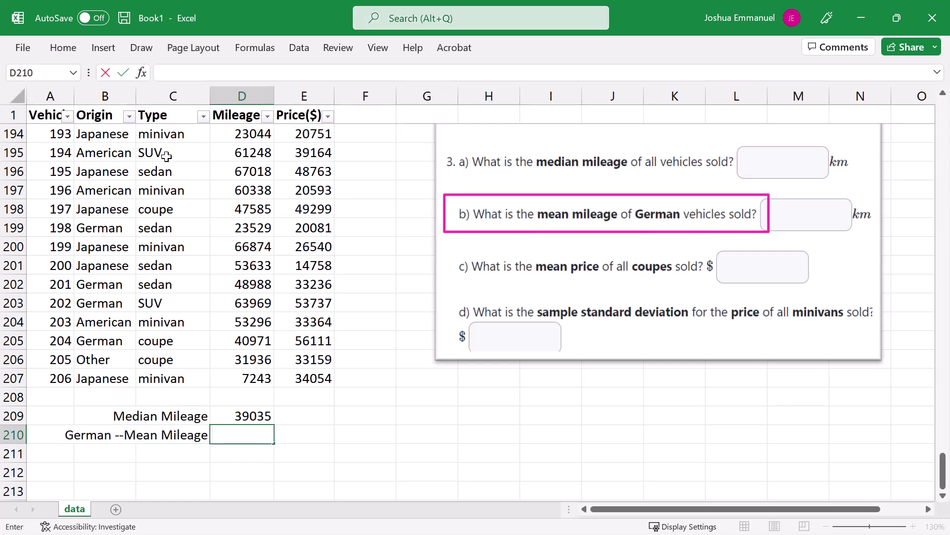
Step: Filter the Origin column to German only, showing 40 records
left_click(129, 117)
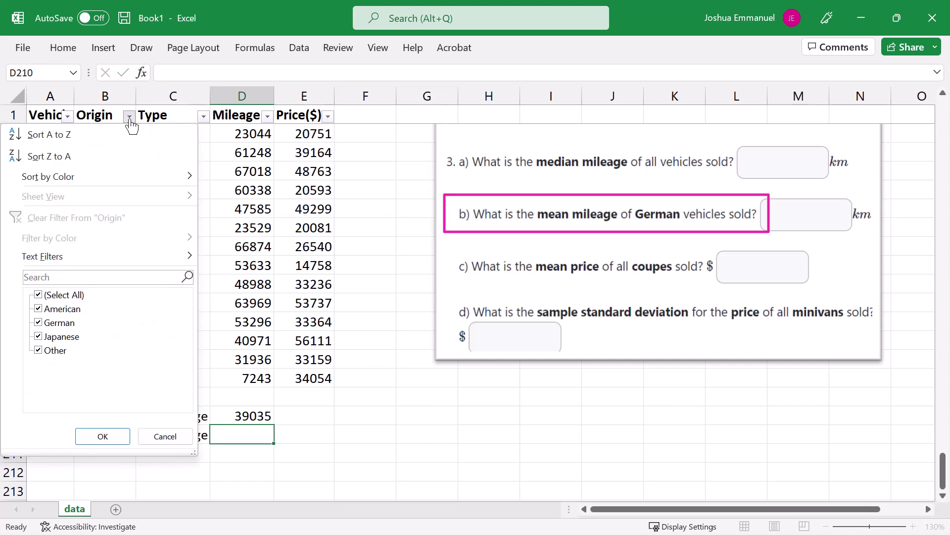
left_click(39, 295)
left_click(39, 323)
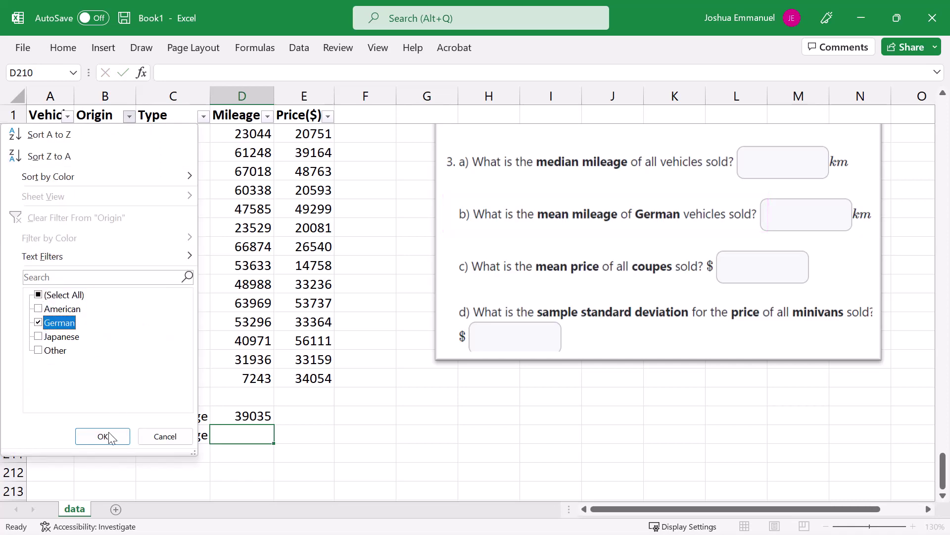
left_click(102, 436)
Step: Enter =AVERAGE(D1:D205) in D210, giving a German mean mileage of 37603.9
scroll(87, 435, "up", 2)
type("=AVERAGE(")
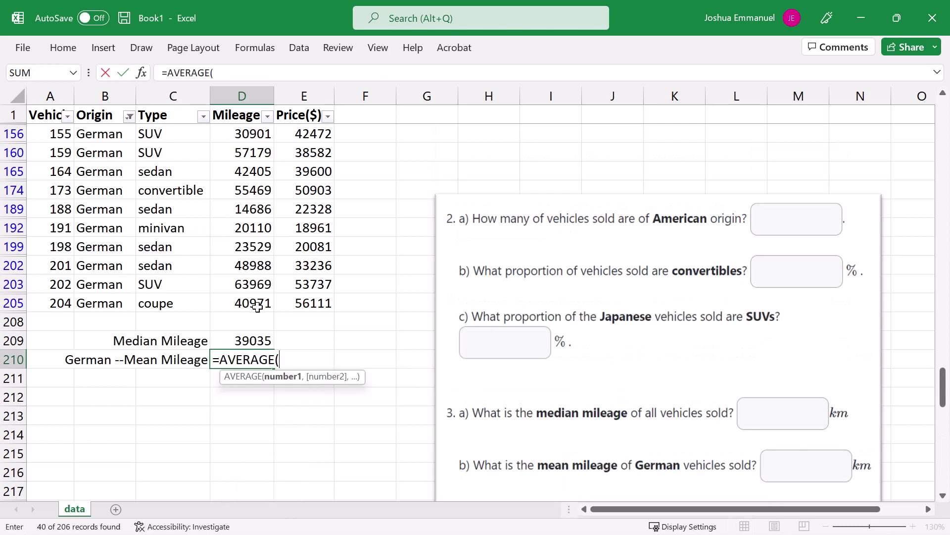
left_click(257, 304)
key("ctrl+shift+Up")
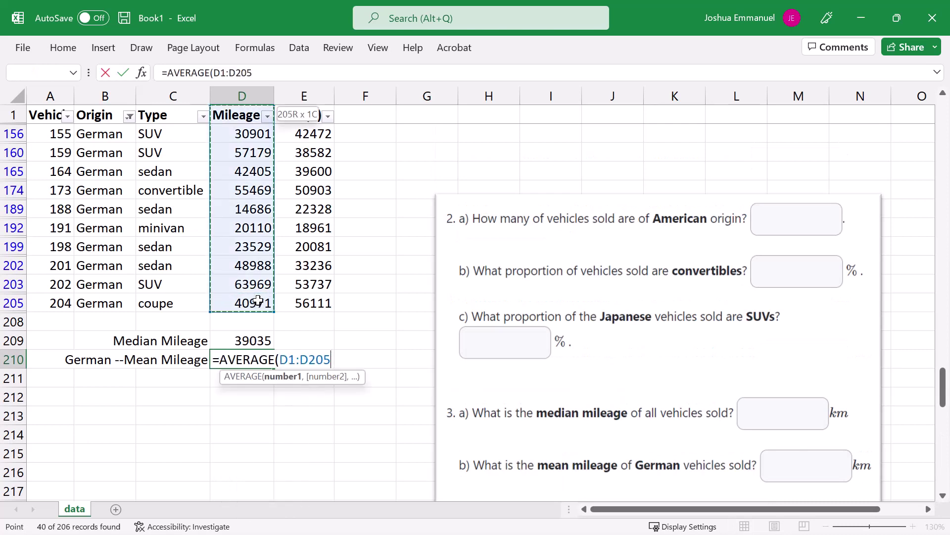
key("Return")
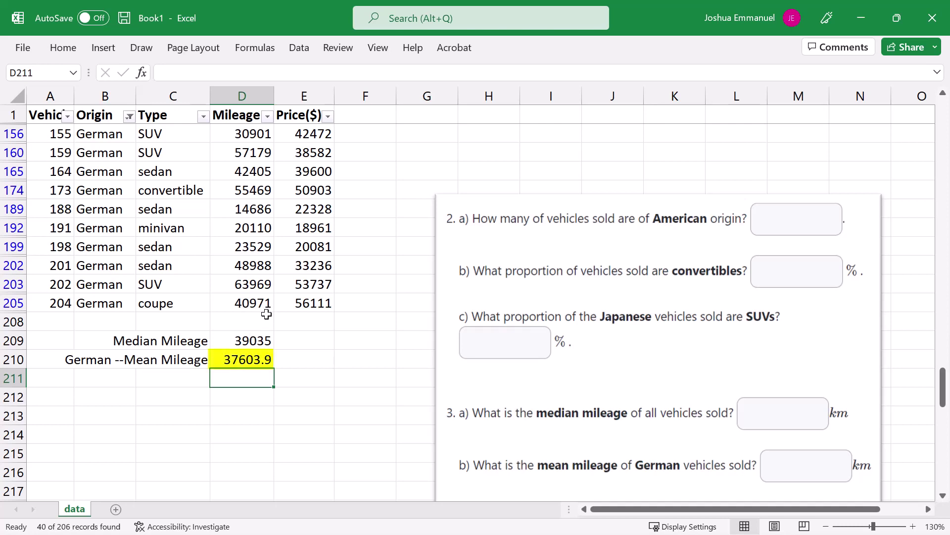
left_click(250, 360)
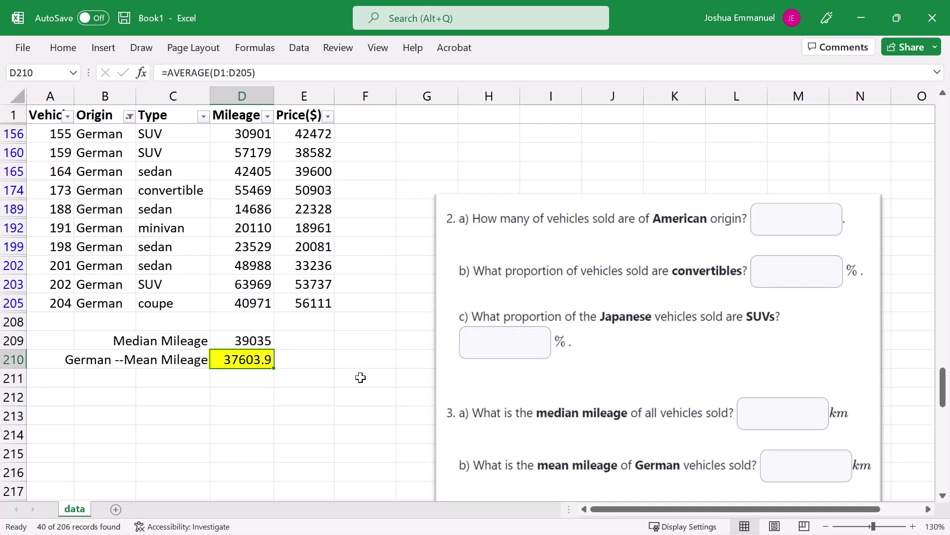
Step: Replace D210 with =SUBTOTAL(1,D1:D205), giving 37751.45, then start 'Coupes --Mean Price' in C211
type("=sub")
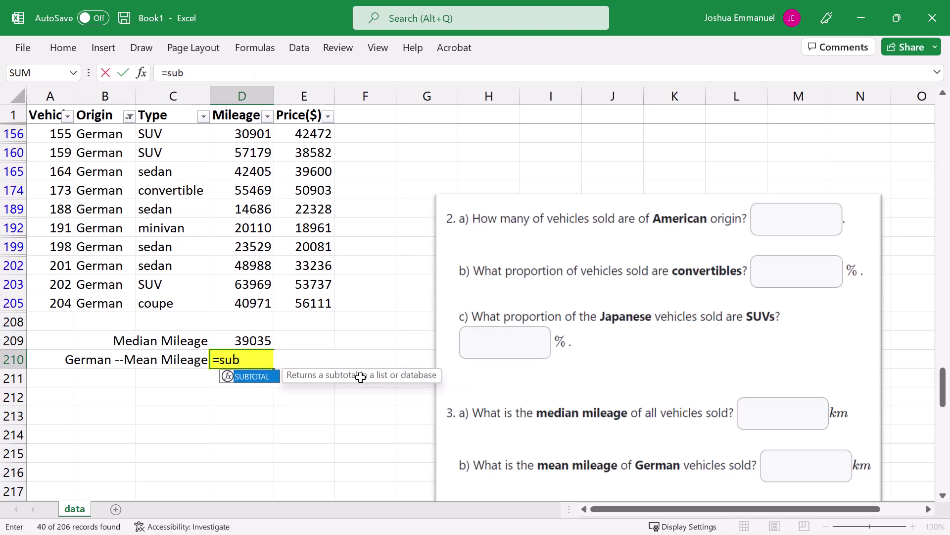
key("Tab")
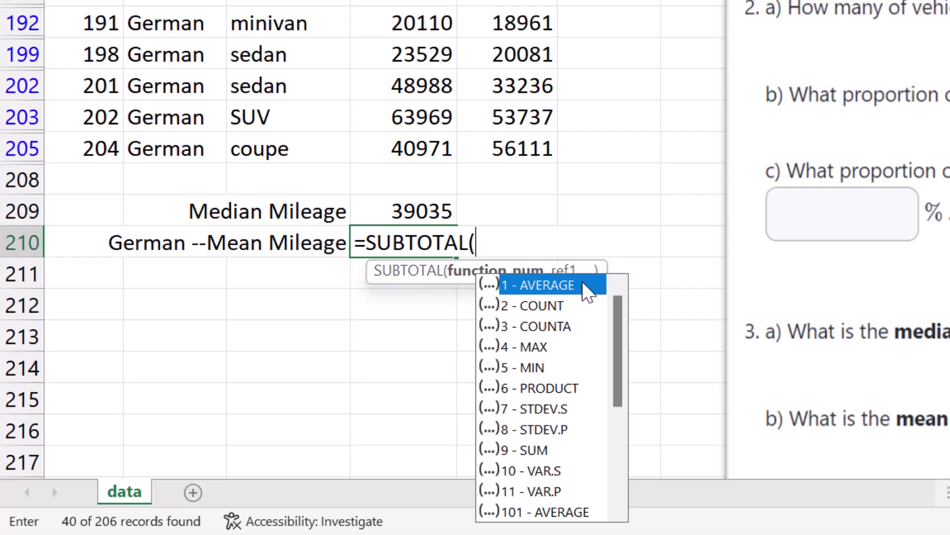
double_click(584, 285)
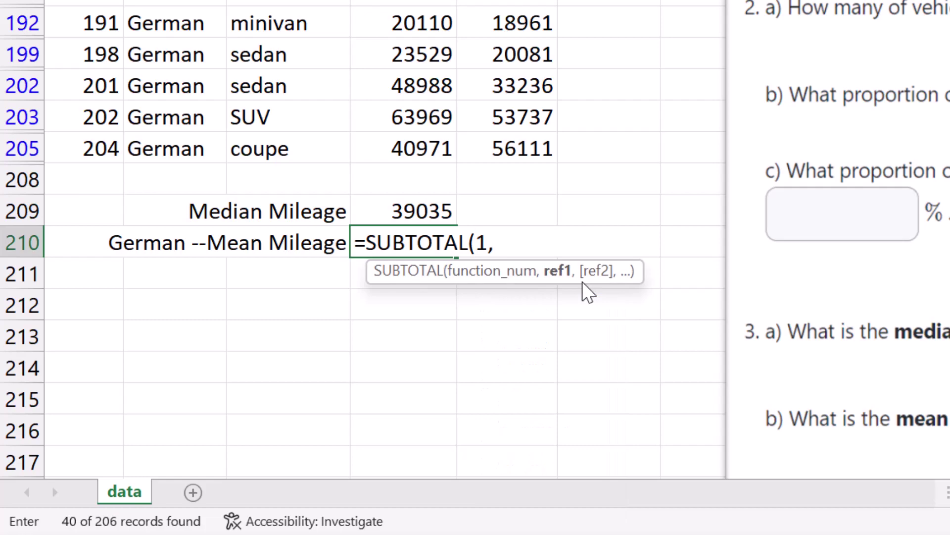
type(",")
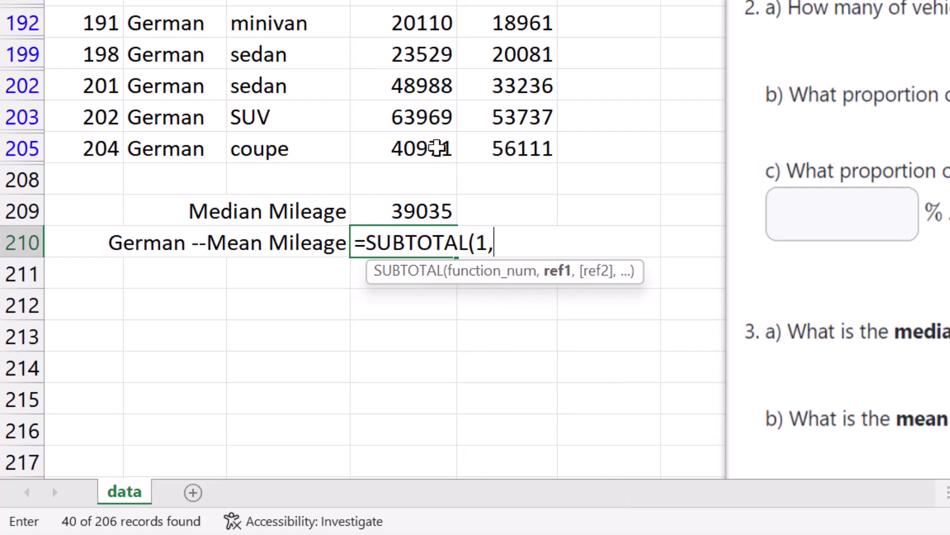
left_click(436, 147)
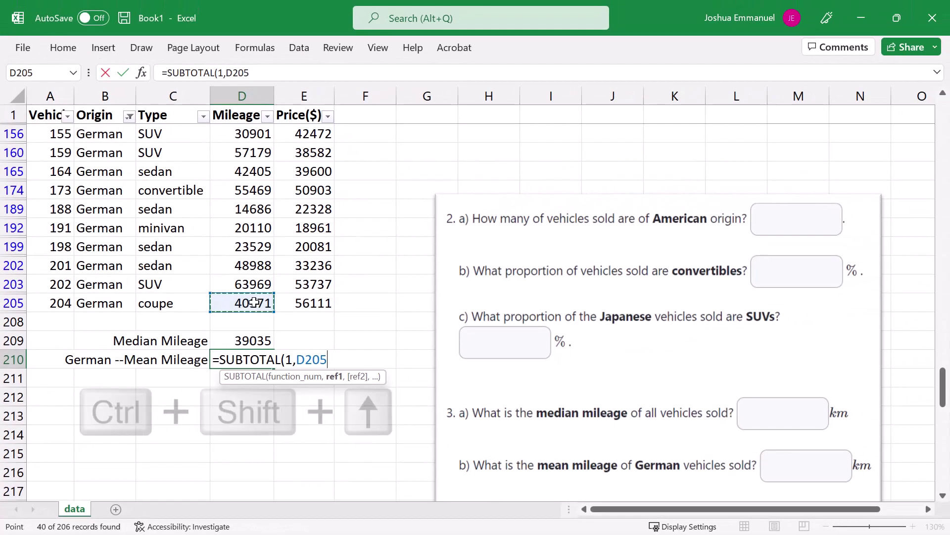
key("ctrl+shift+Up")
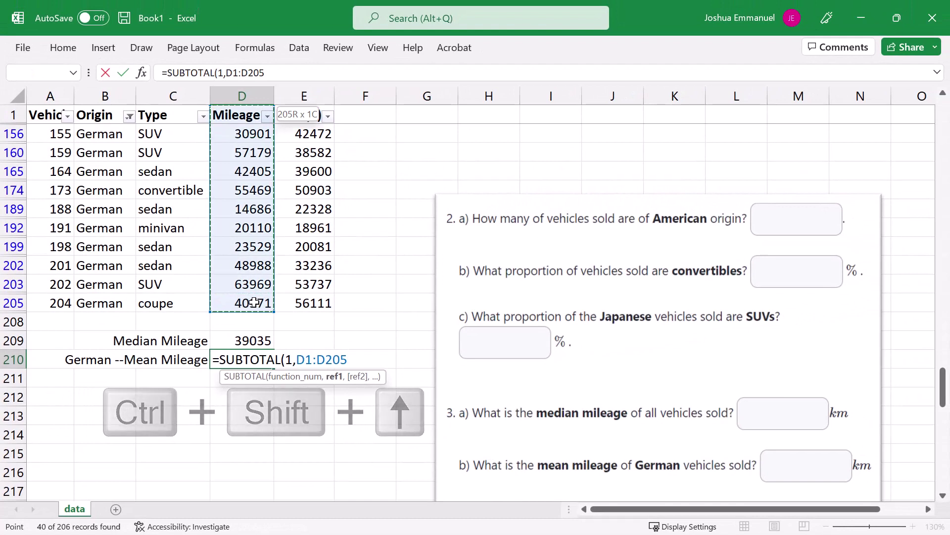
key("Return")
key("Left")
type("Coupes --")
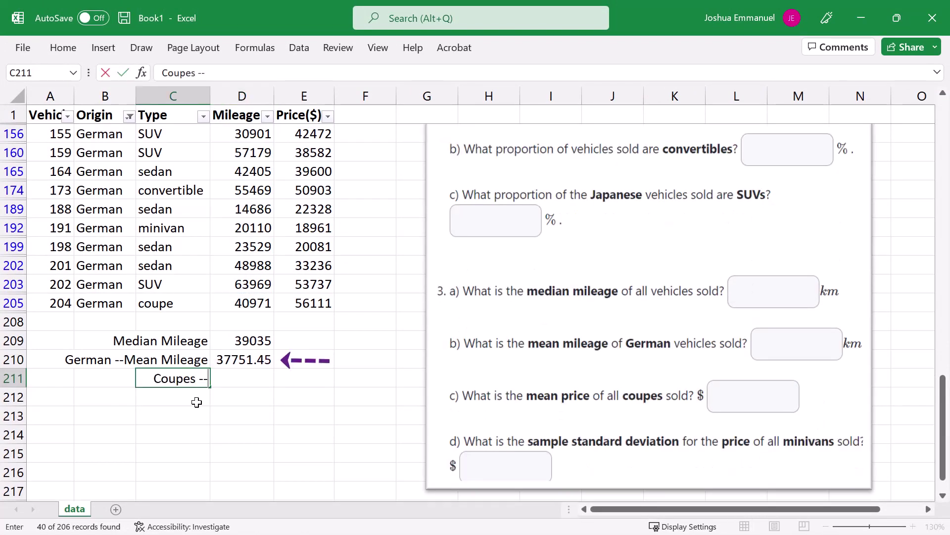
type("Mean Price")
Step: Confirm the Coupes --Mean Price label, clear the German-only Origin filter, and filter Type to coupe
key("ctrl+Return")
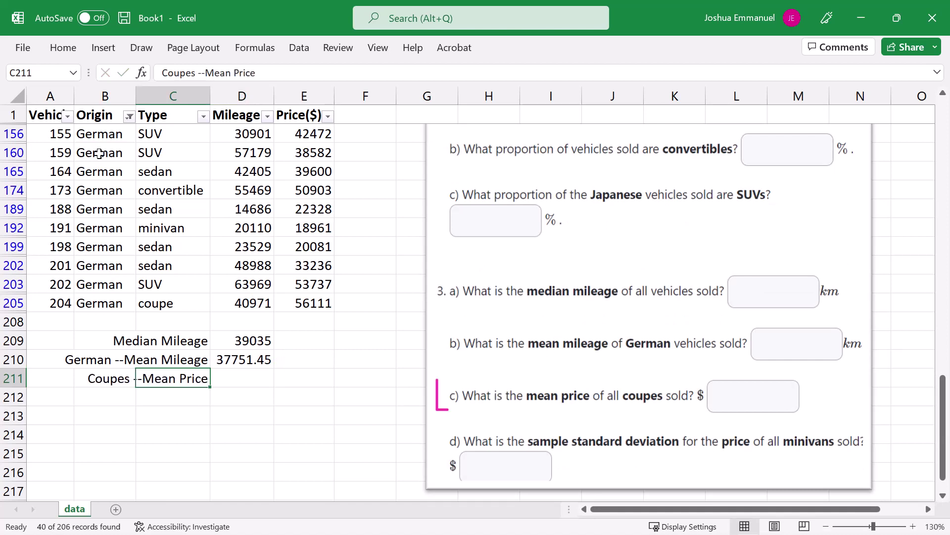
left_click(129, 117)
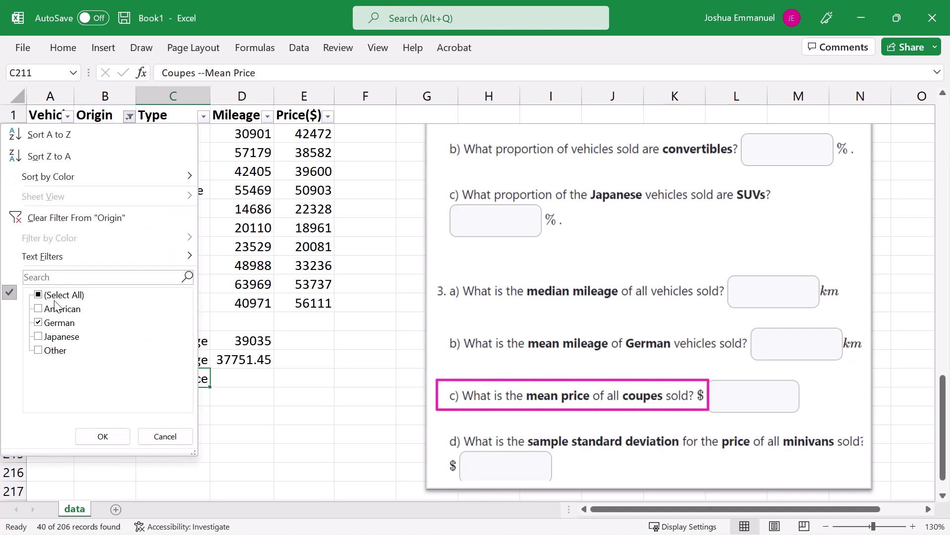
left_click(61, 215)
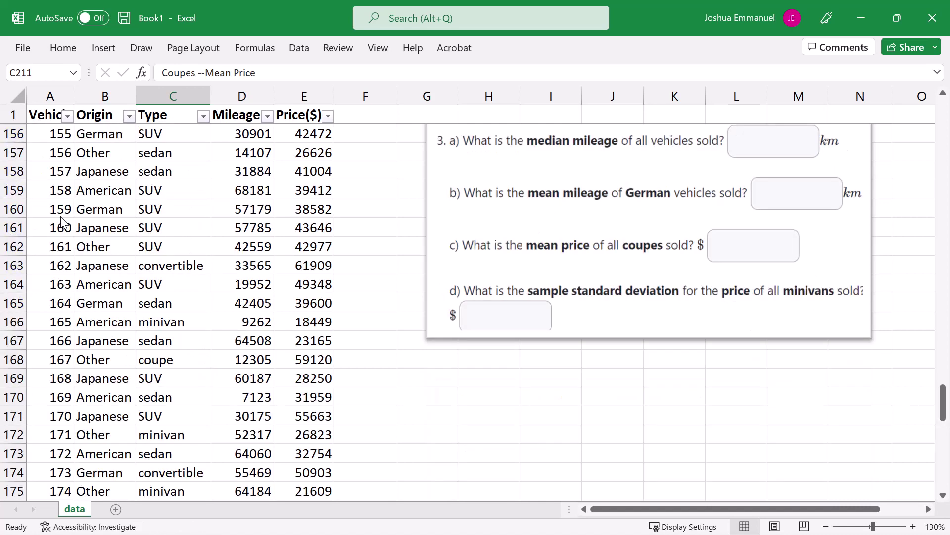
left_click(203, 116)
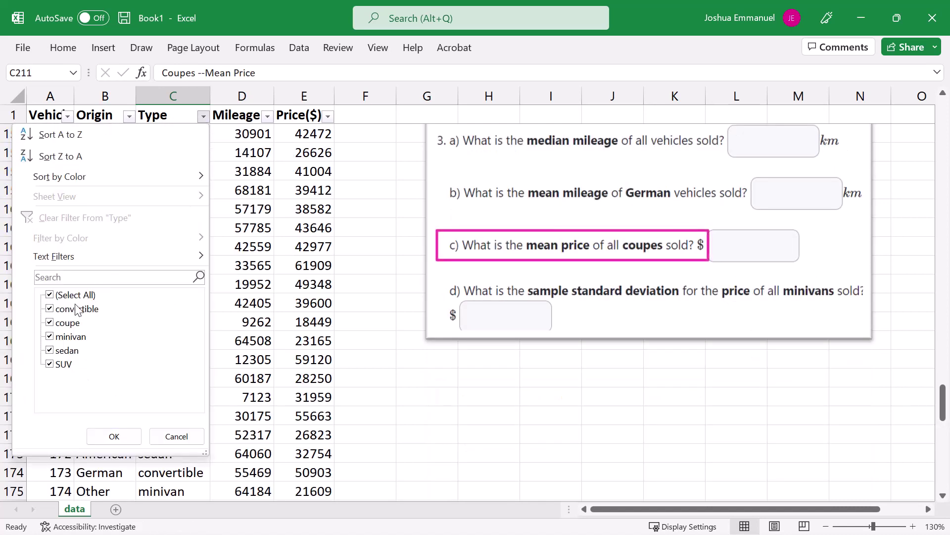
left_click(70, 323)
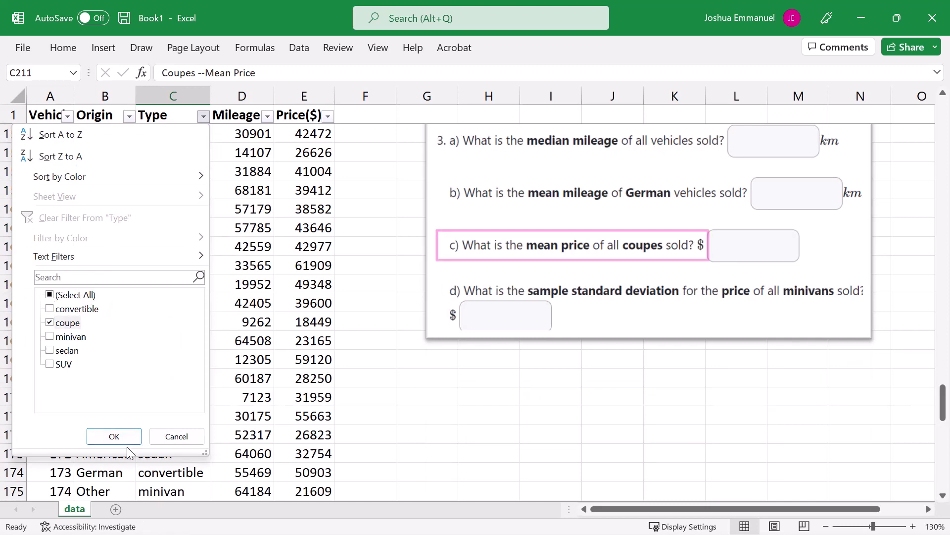
left_click(114, 436)
Step: Enter =SUBTOTAL(1,E1:E206) in D211 to show the coupes' mean price, 46221.88
key("Right")
type("=subt")
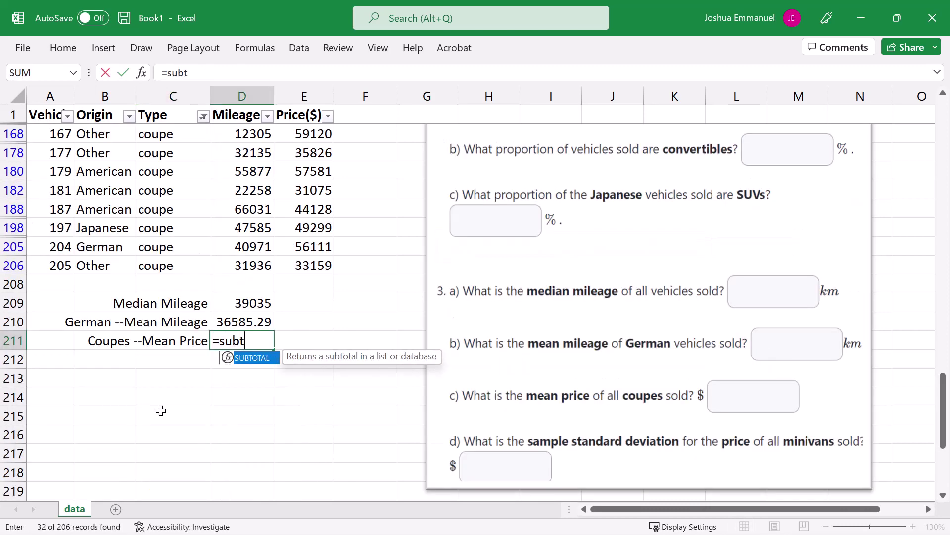
key("Tab")
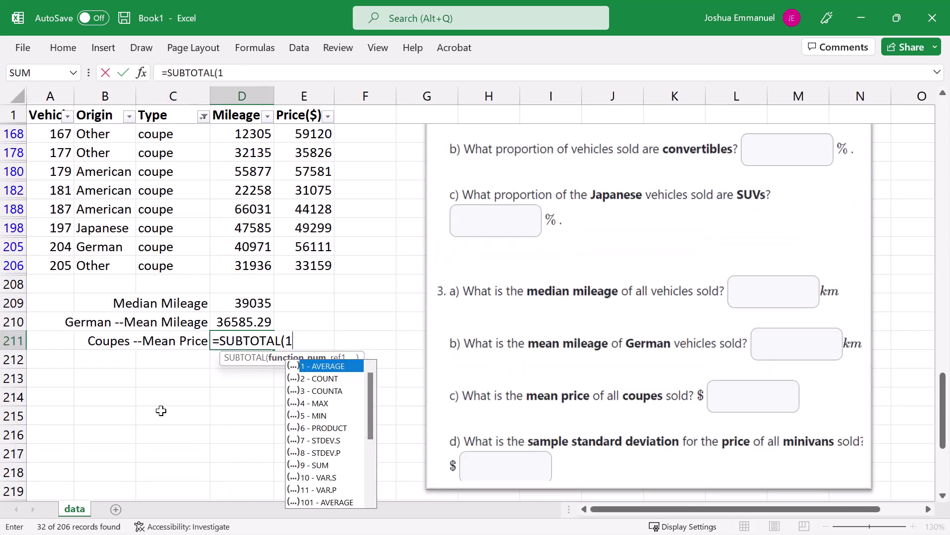
type("1,")
scroll(307, 290, "up", 1)
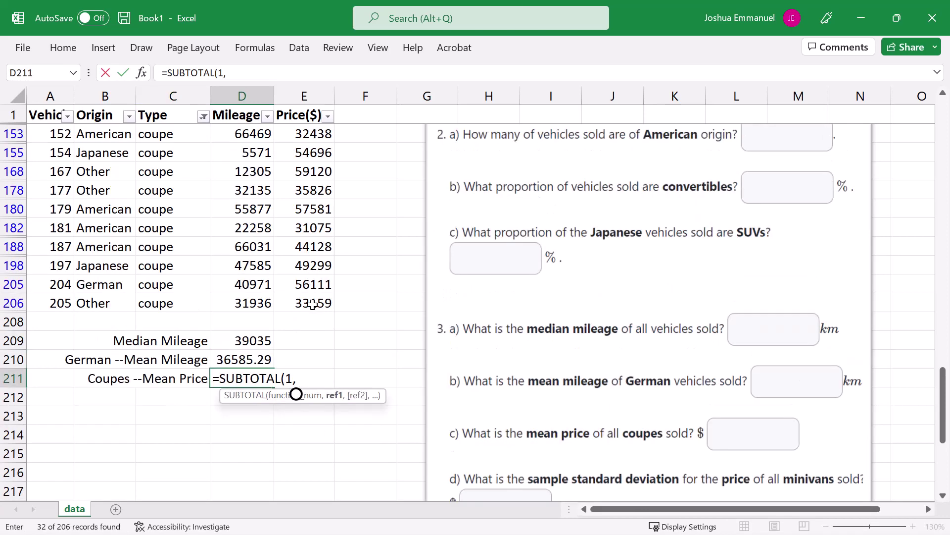
left_click(312, 303)
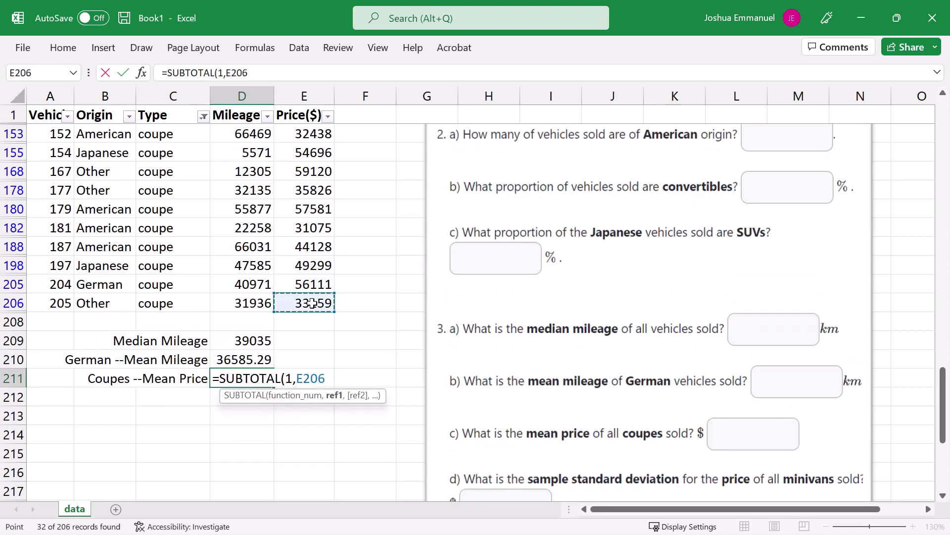
key("ctrl+shift+Up")
key("Return")
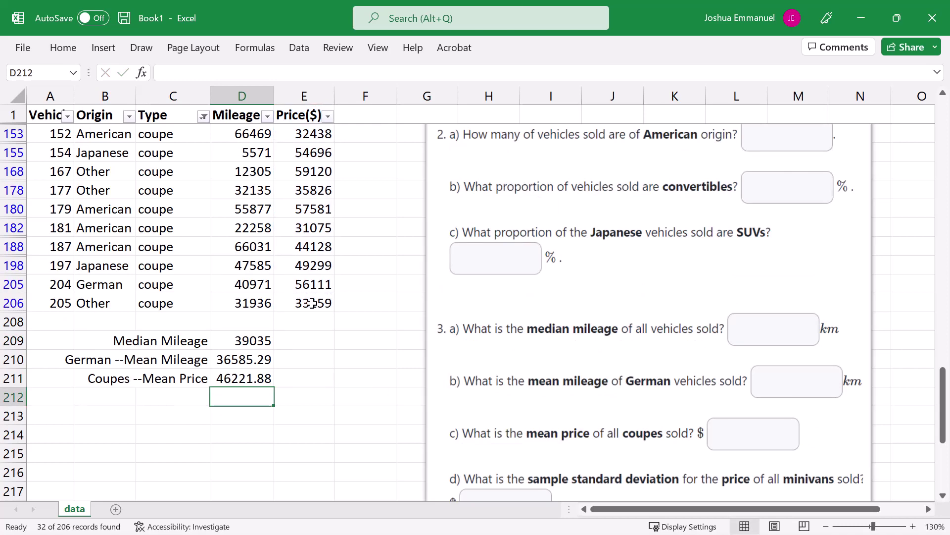
Step: Label C212 as 'Minivans --SD Price'
key("Left")
type("Minivans --SD P")
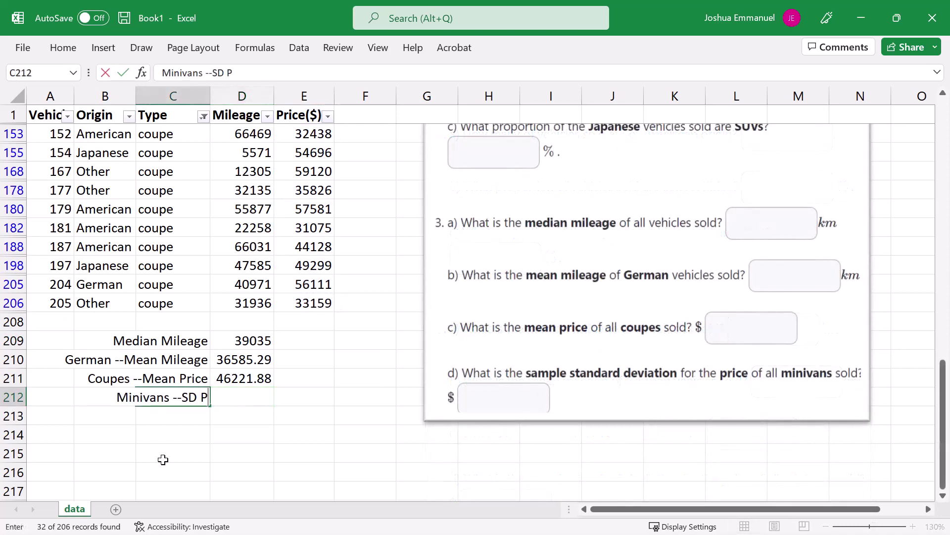
type("Rice")
key("BackSpace")
key("BackSpace")
key("BackSpace")
key("BackSpace")
type("rice")
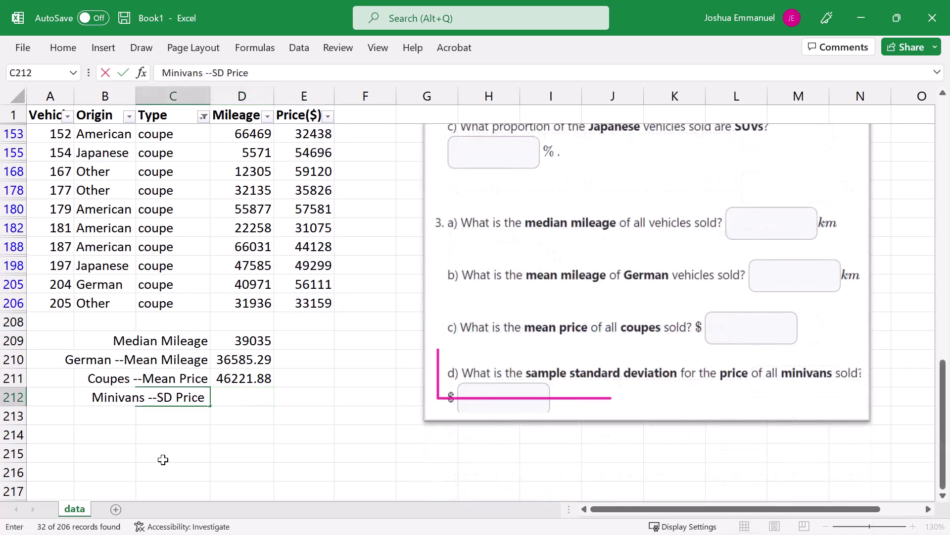
key("Tab")
Step: Change the Type filter from coupe to minivan only
left_click(203, 116)
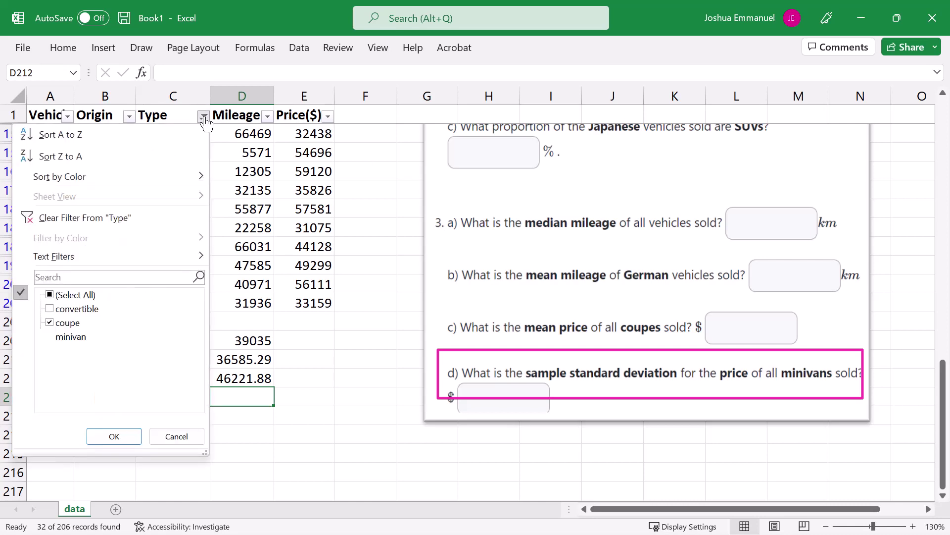
left_click(54, 326)
left_click(50, 337)
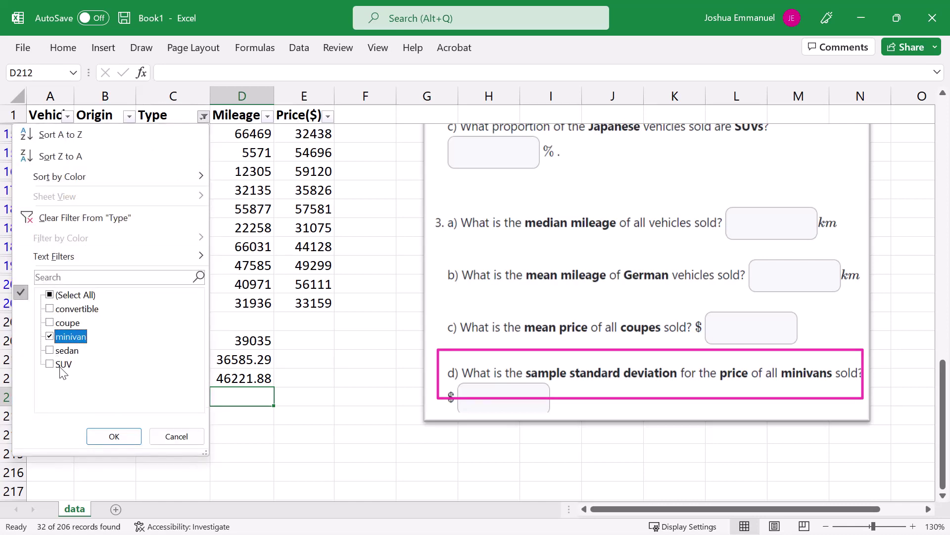
left_click(113, 435)
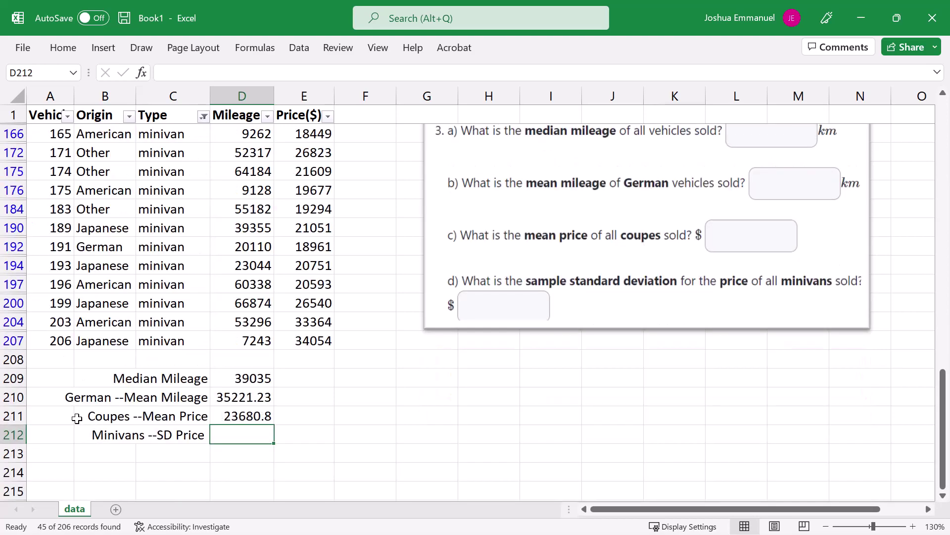
Step: Enter =SUBTOTAL(7,E1:E207) in D212 to show the minivans' price standard deviation, 5632.43
type("=subt")
key("Tab")
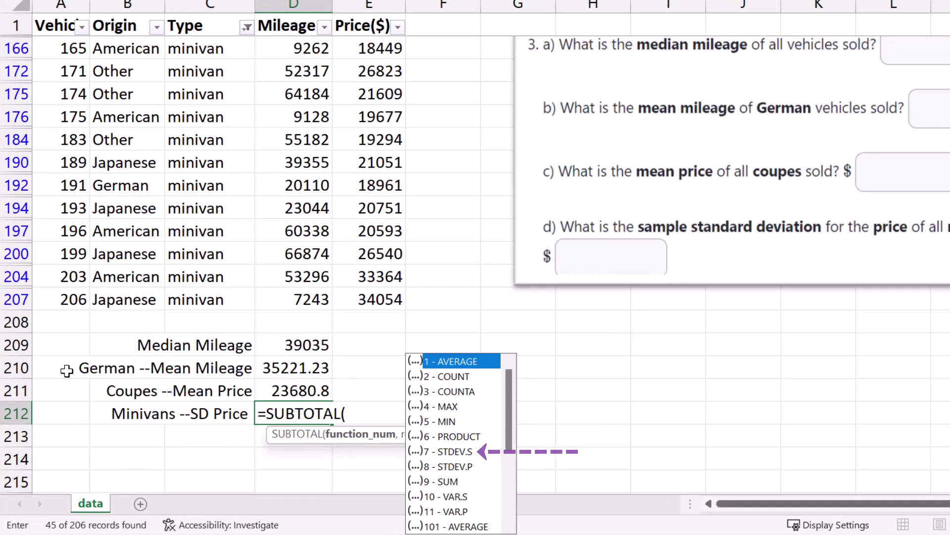
type("7,")
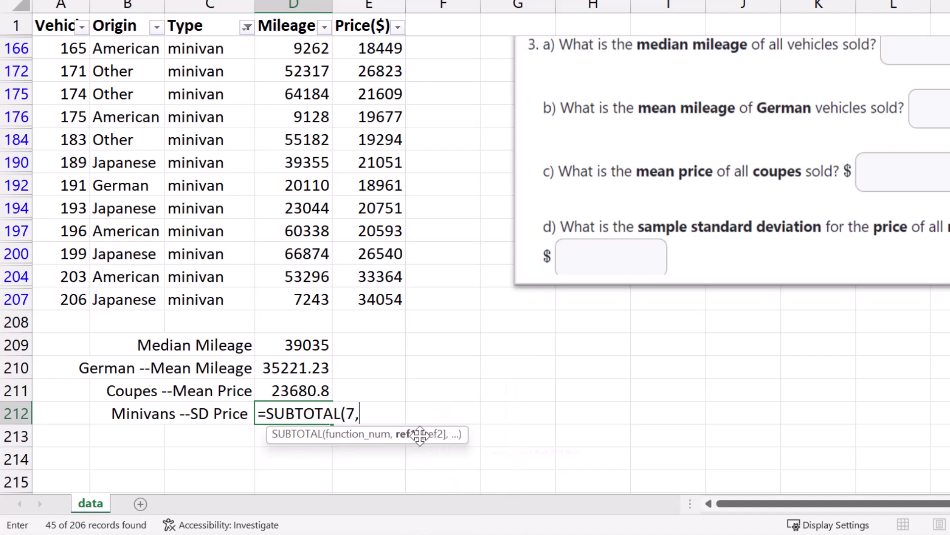
left_click(367, 298)
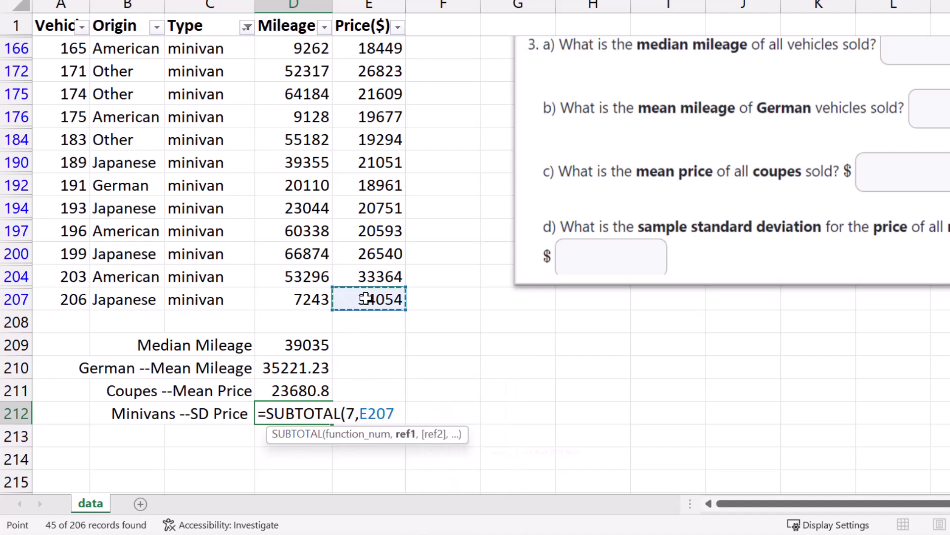
key("ctrl+shift+Up")
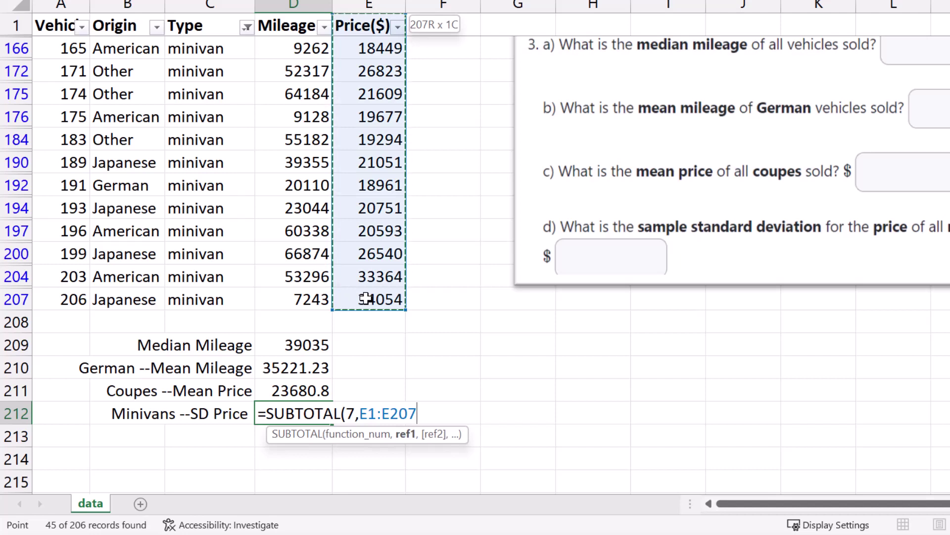
key("Return")
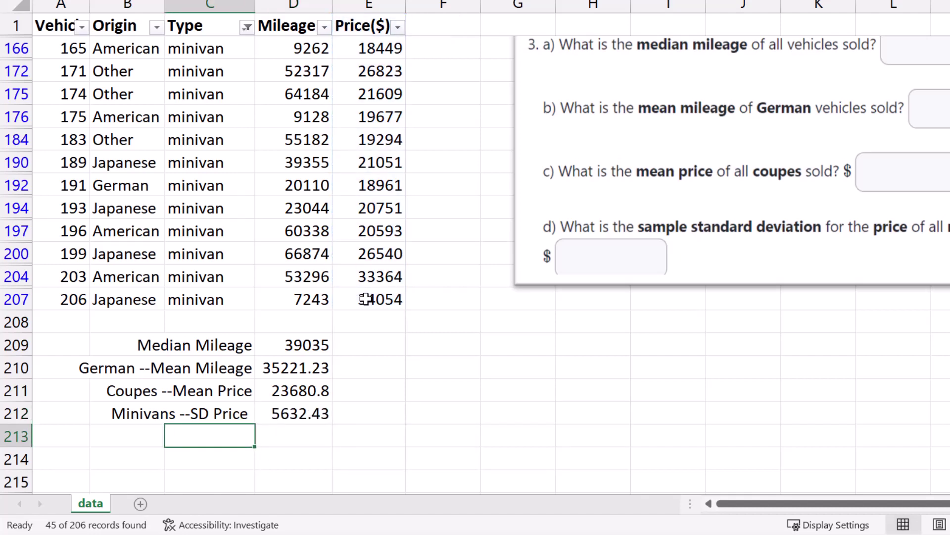